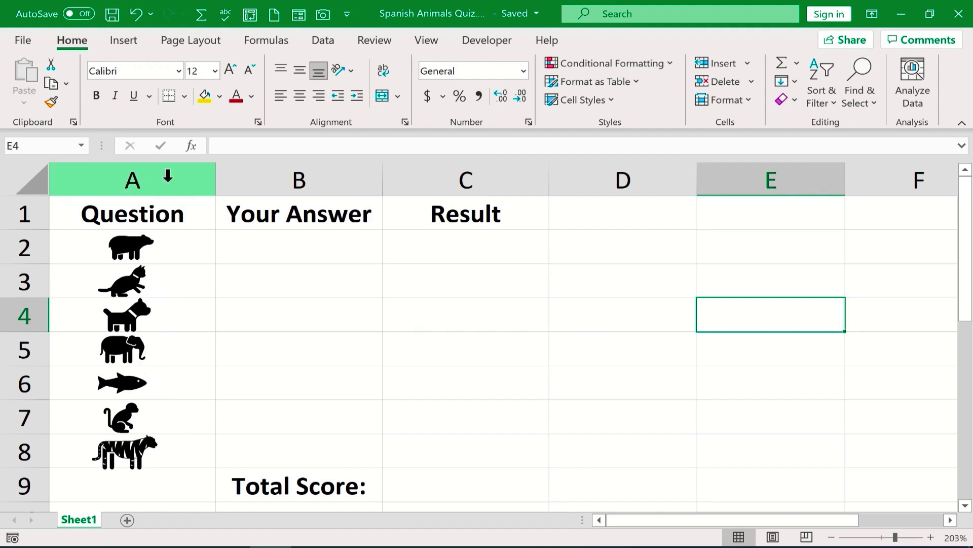
Insert a solid black bear icon from the icon library, resize and move it, then delete it.
click(130, 42)
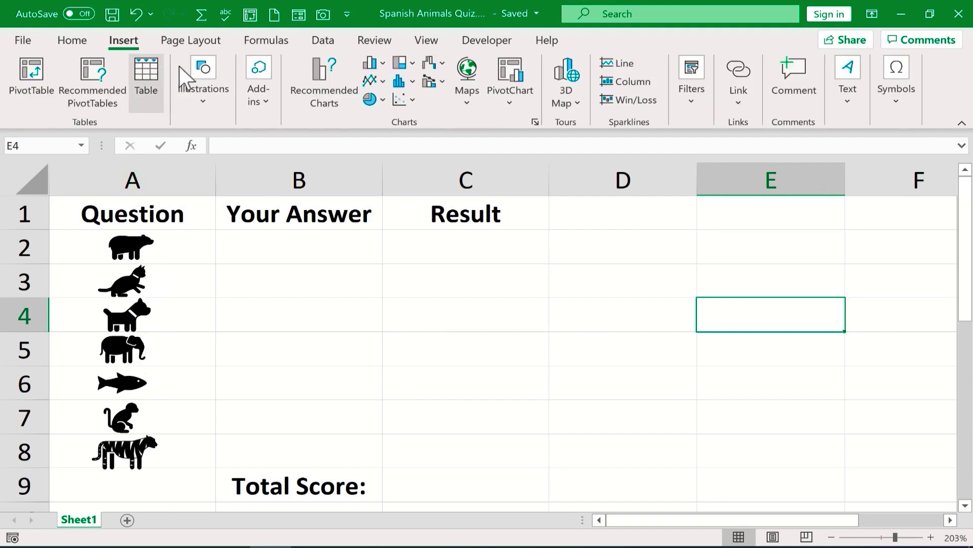
click(212, 99)
click(273, 162)
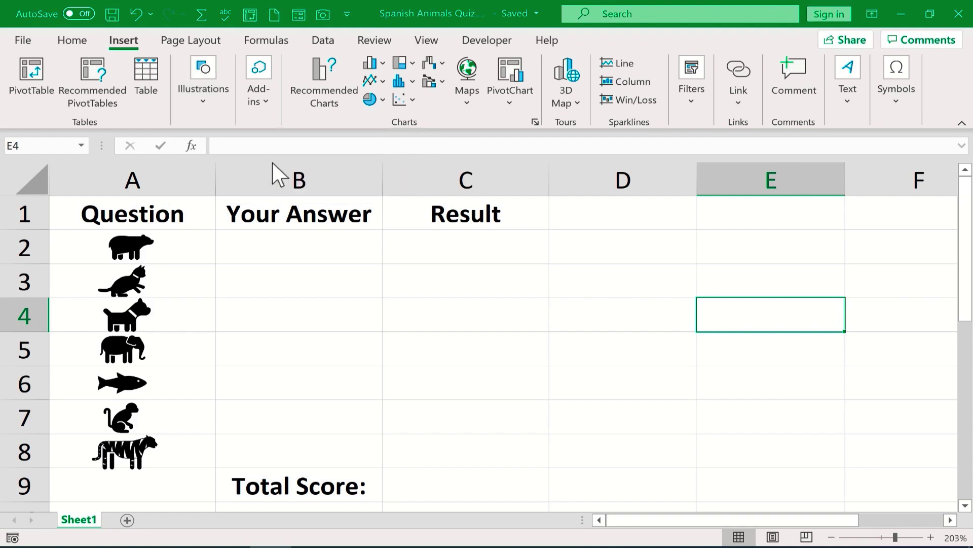
click(361, 152)
text(bear)
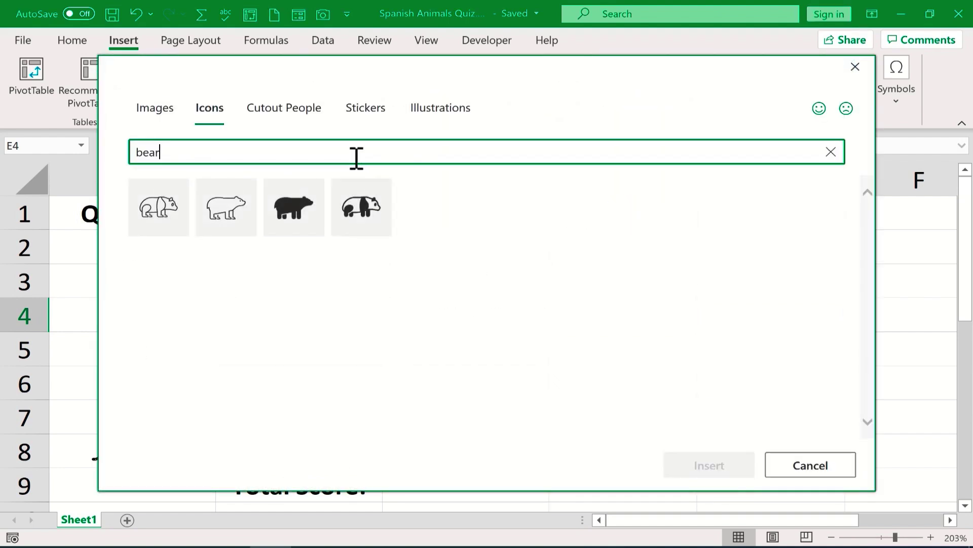
click(318, 210)
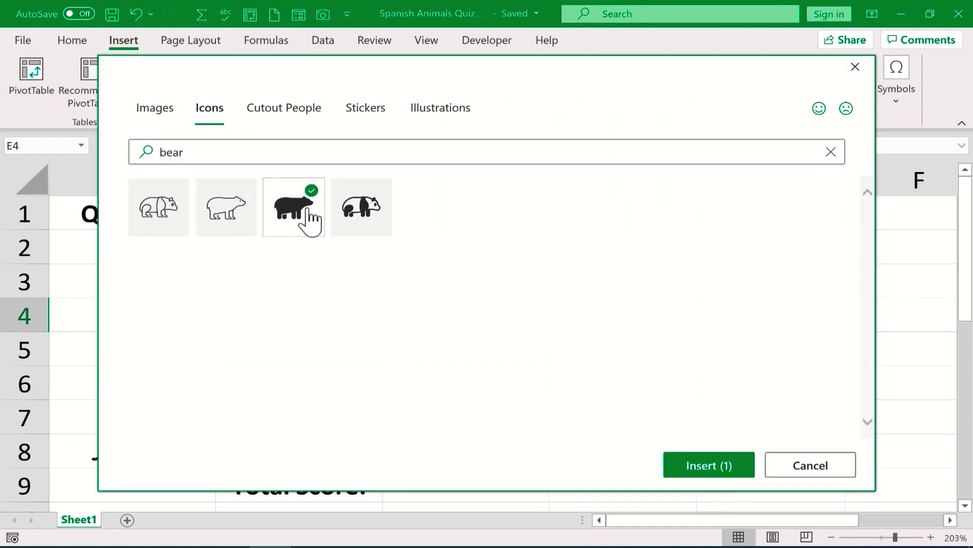
click(693, 469)
drag(779, 388, 774, 387)
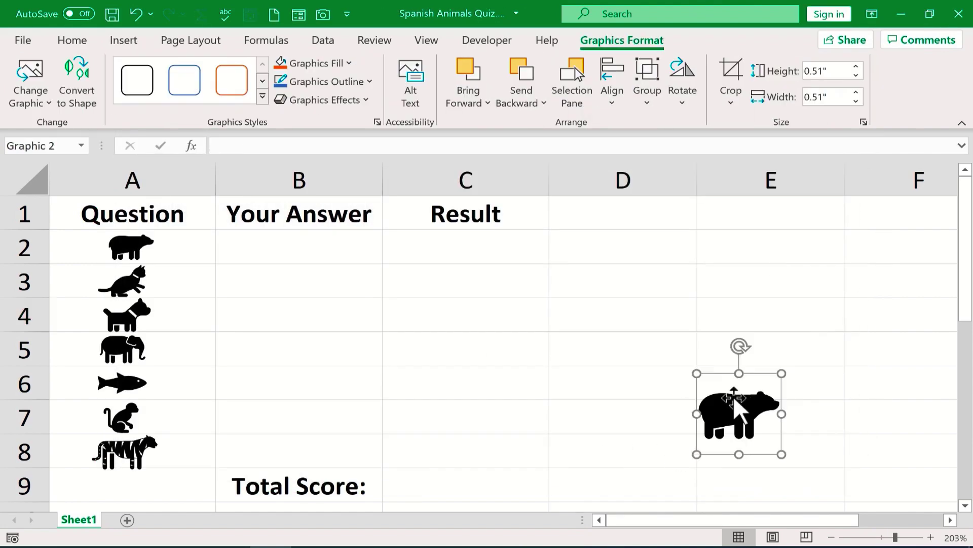
drag(736, 425, 337, 302)
key(Delete)
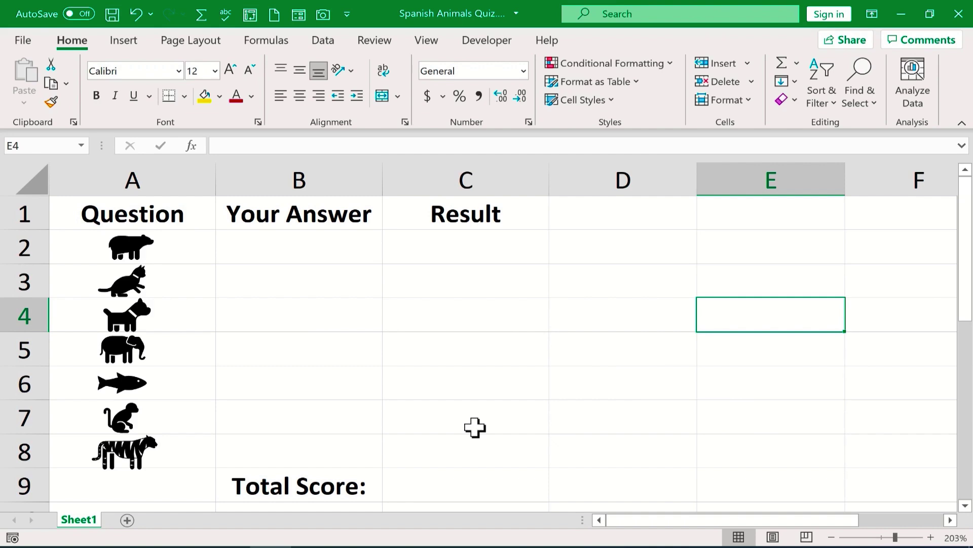
Type Bear into A2, then cancel the entry.
click(164, 246)
text(Bea)
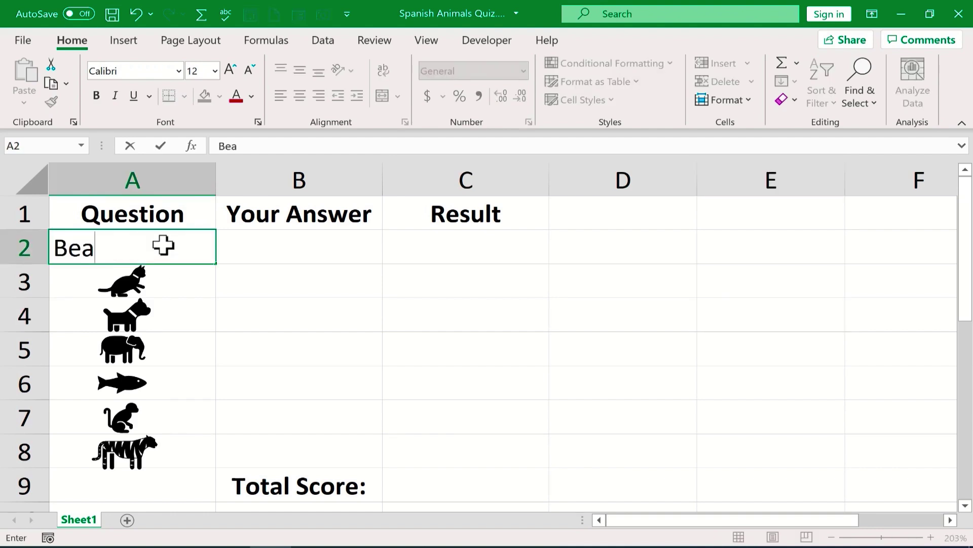
text(r)
click(166, 246)
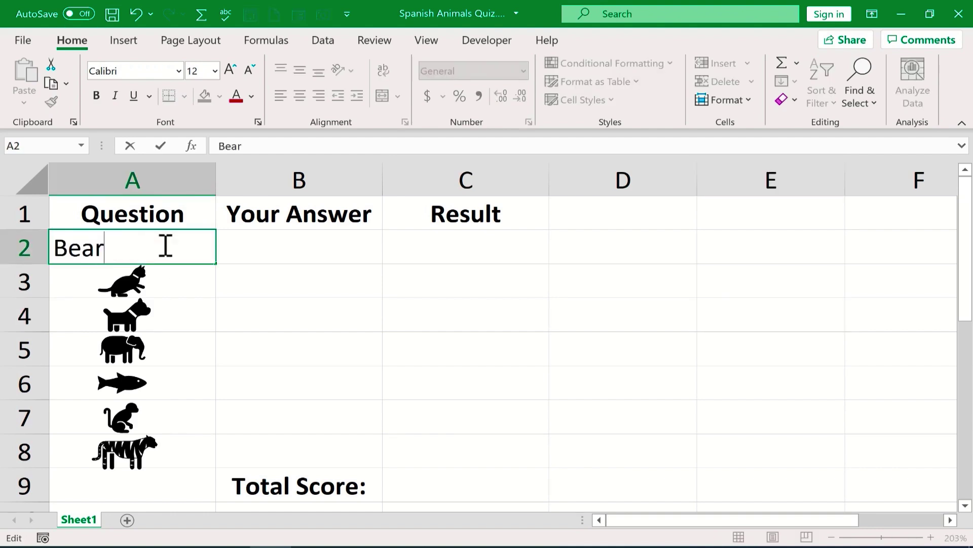
key(Escape)
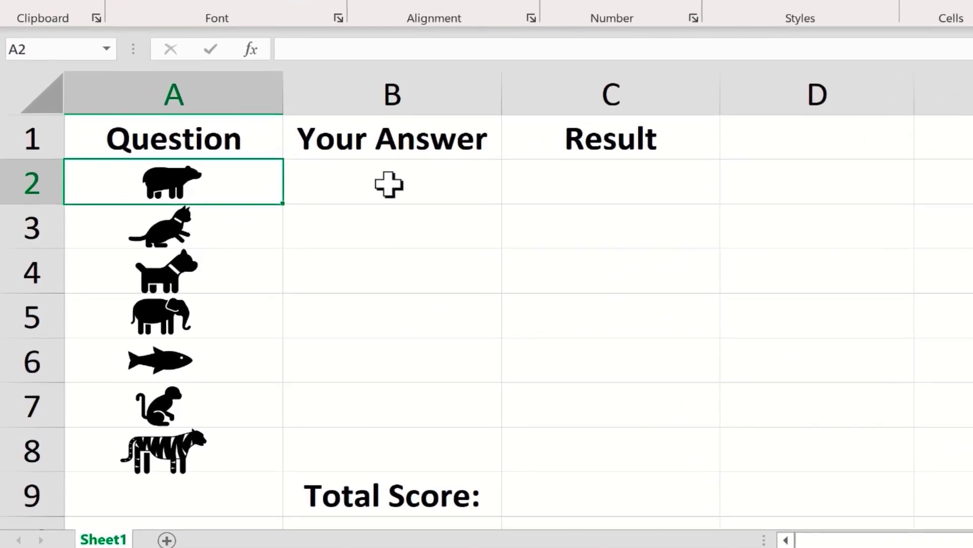
Enter the sample answer 'el oso' in B2.
click(389, 184)
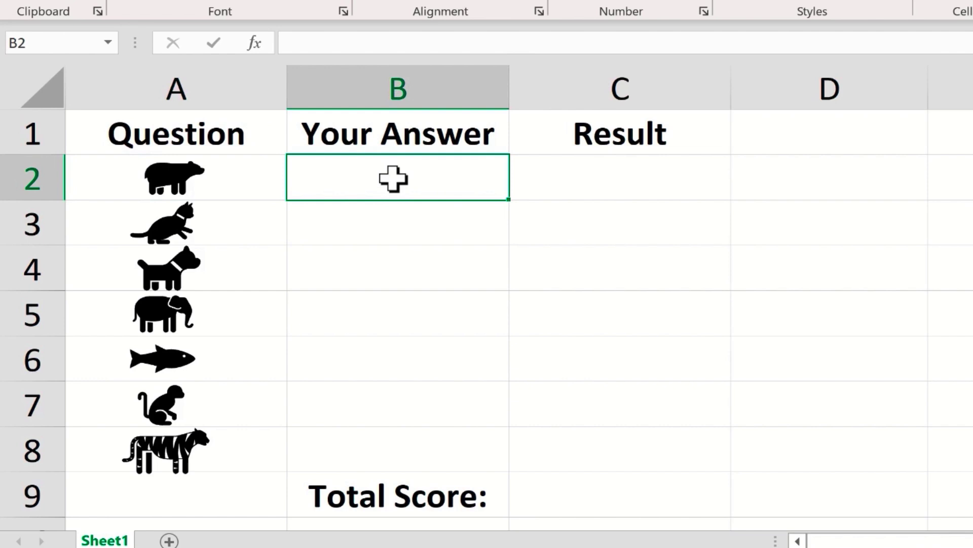
text(el oso)
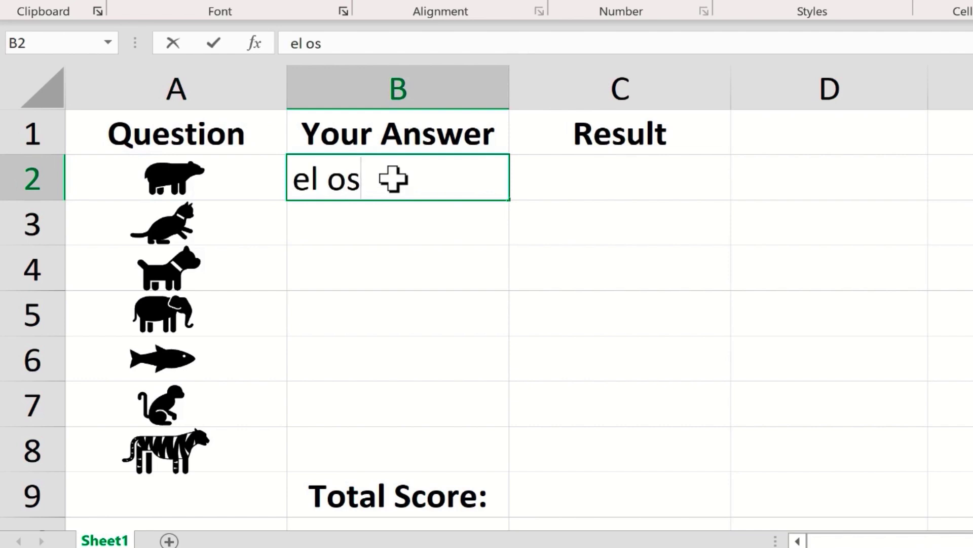
click(617, 174)
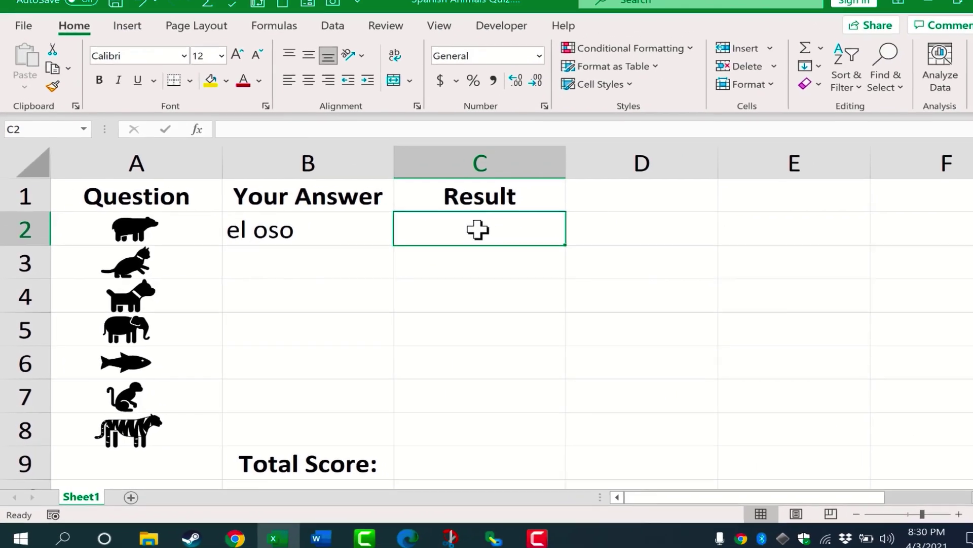
Write =IF(B2="el oso","Right!","Wrong") into C2, referencing B2 as the condition.
double_click(478, 230)
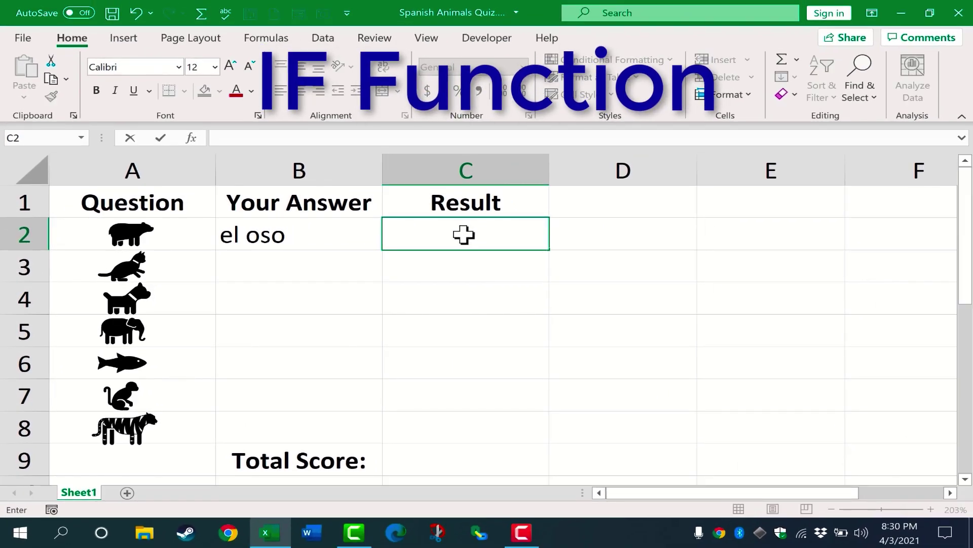
click(484, 263)
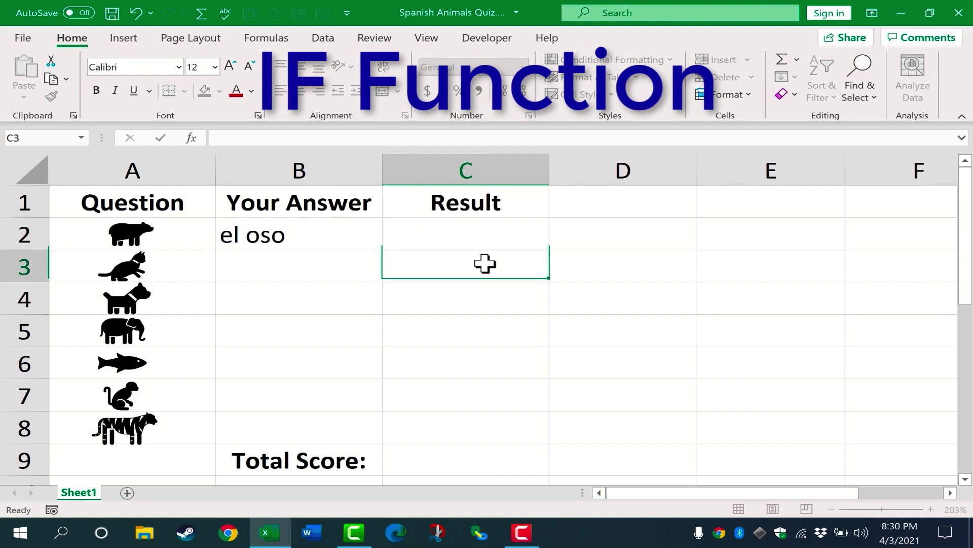
click(456, 226)
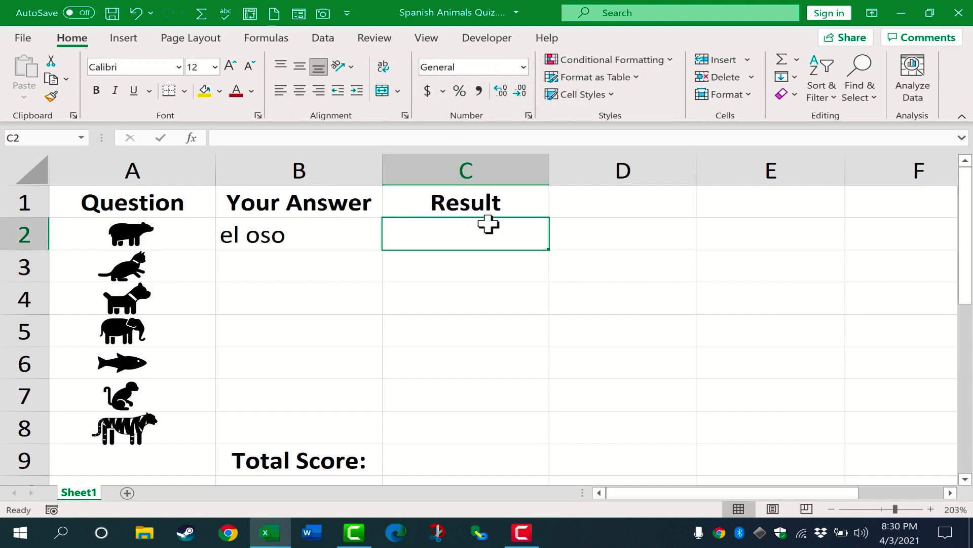
text(=if)
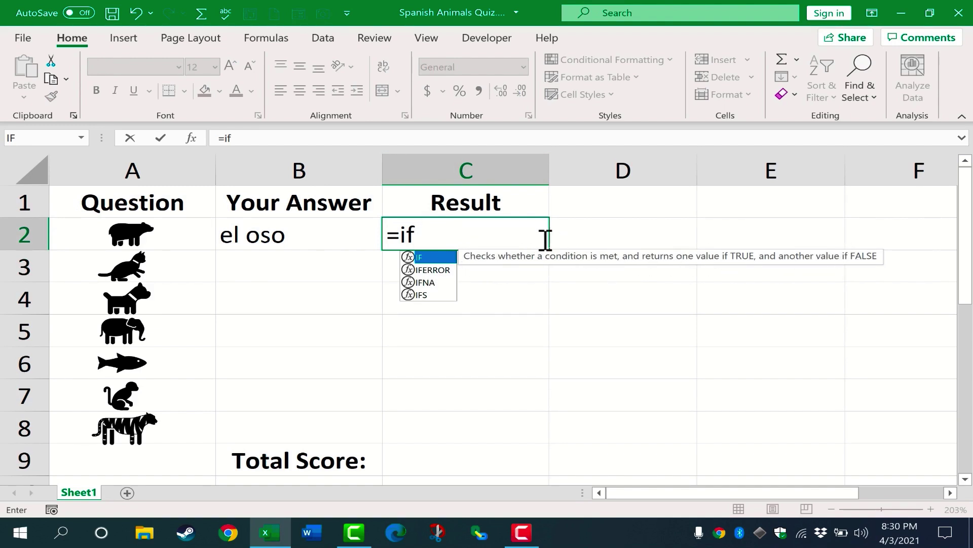
text(()
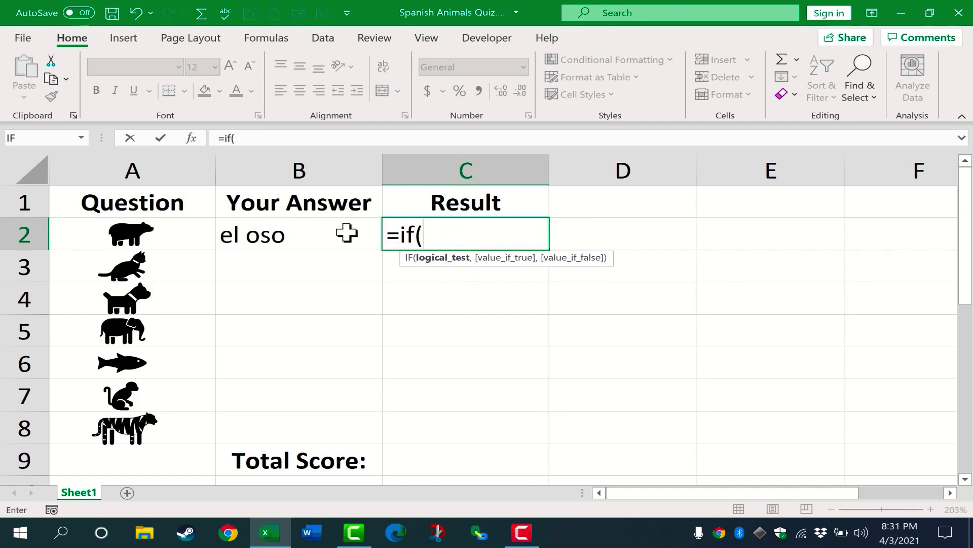
click(307, 233)
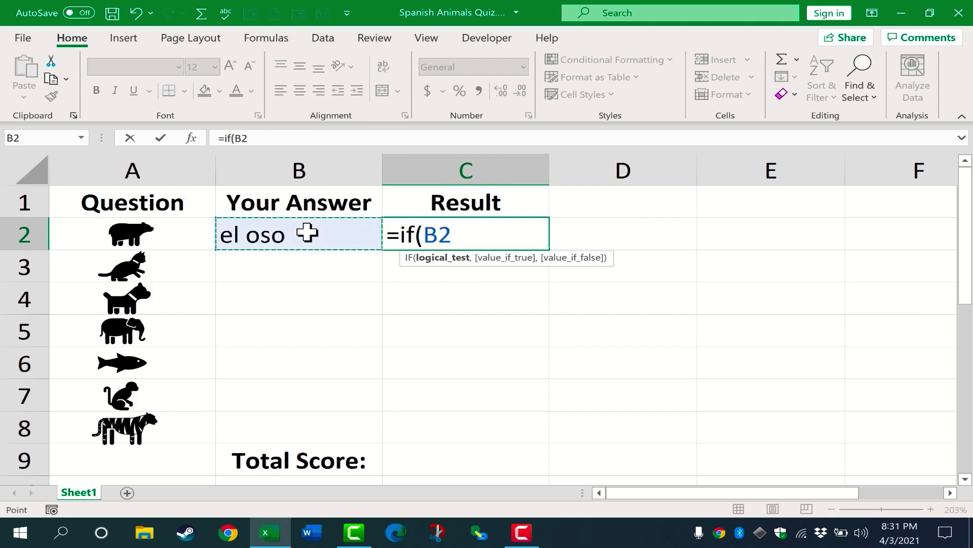
text(=)
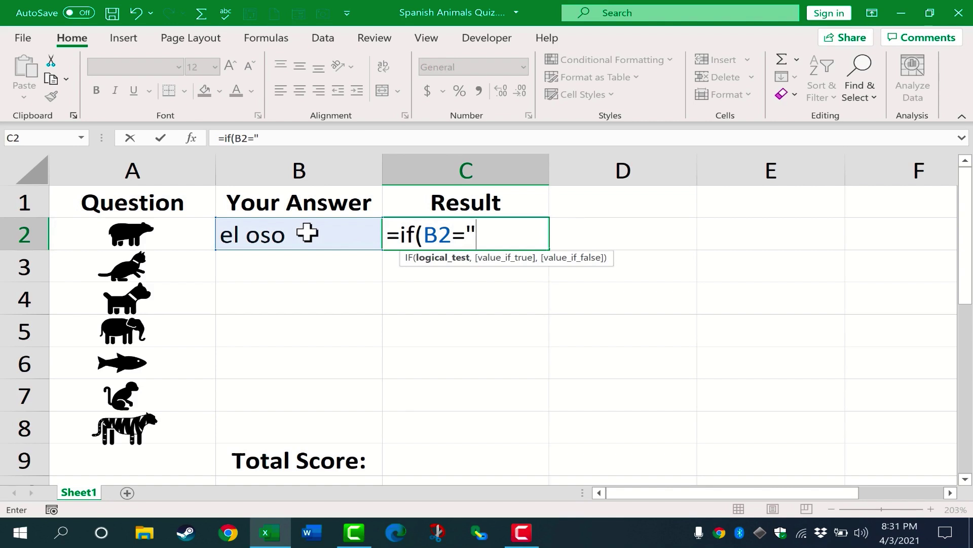
text("el oso")
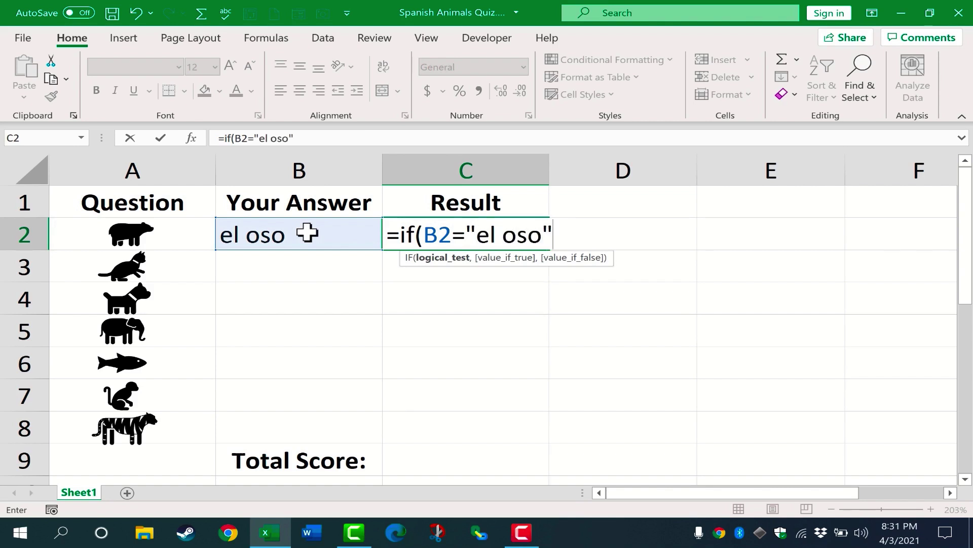
text(,)
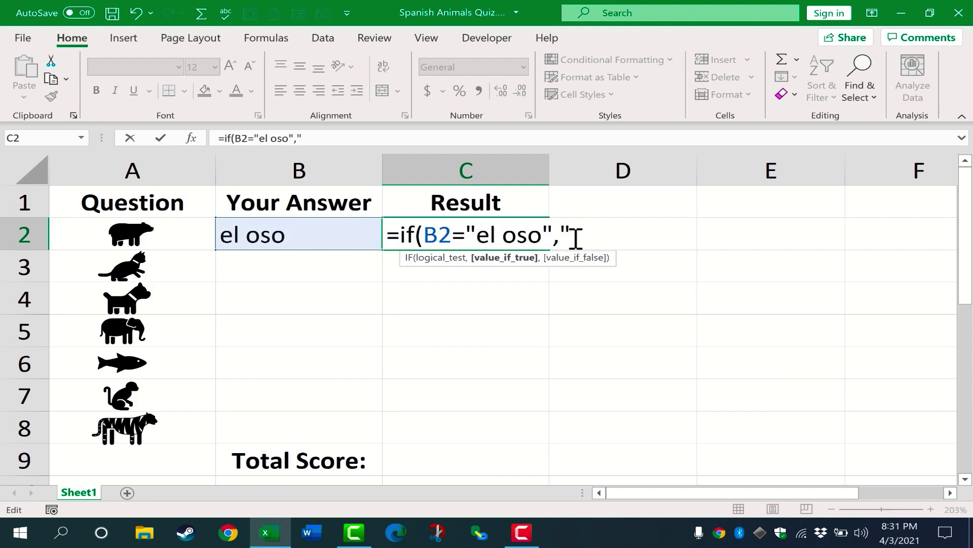
text(Right!)
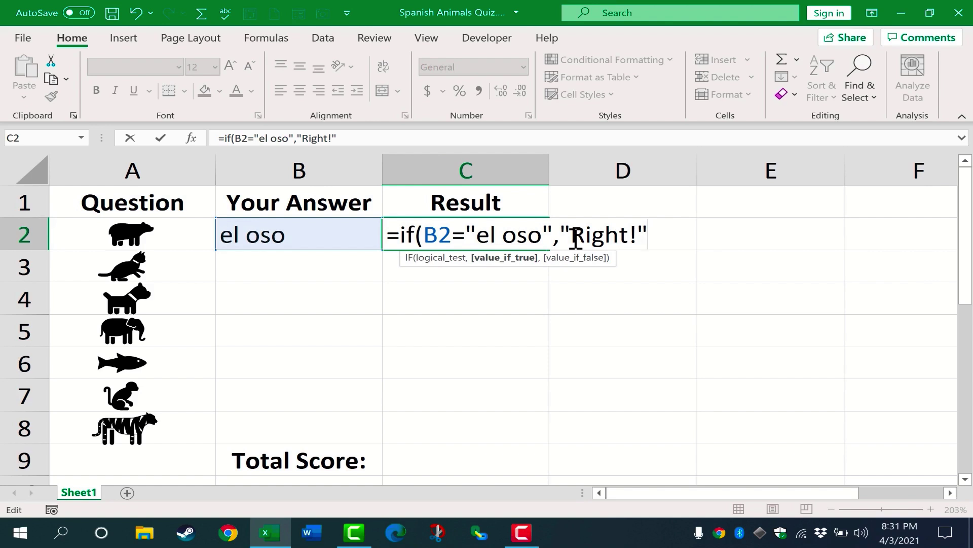
text(,)
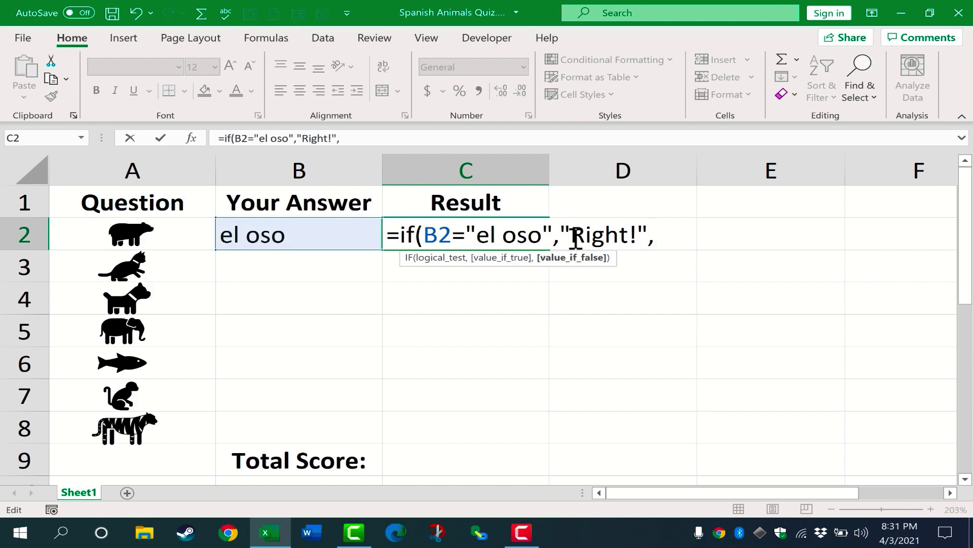
key(ctrl+a)
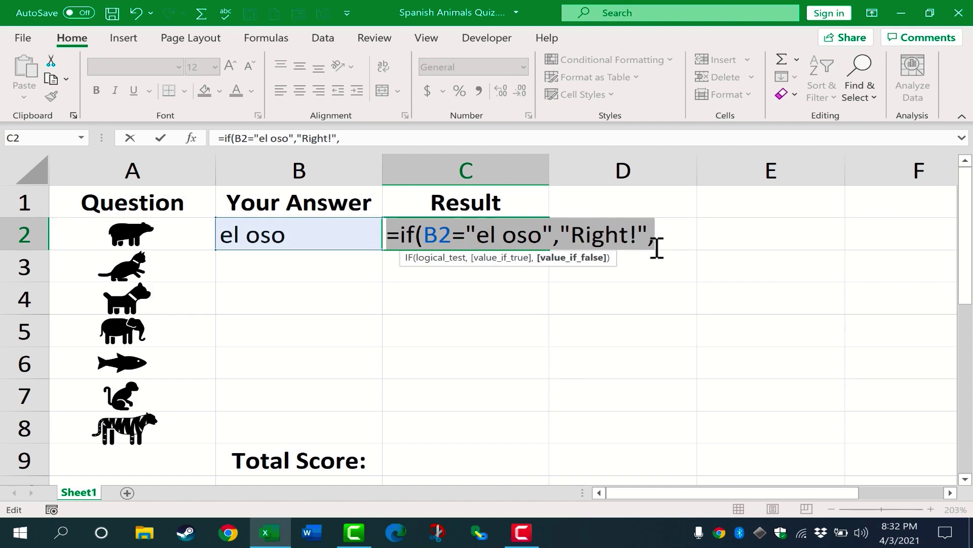
click(664, 241)
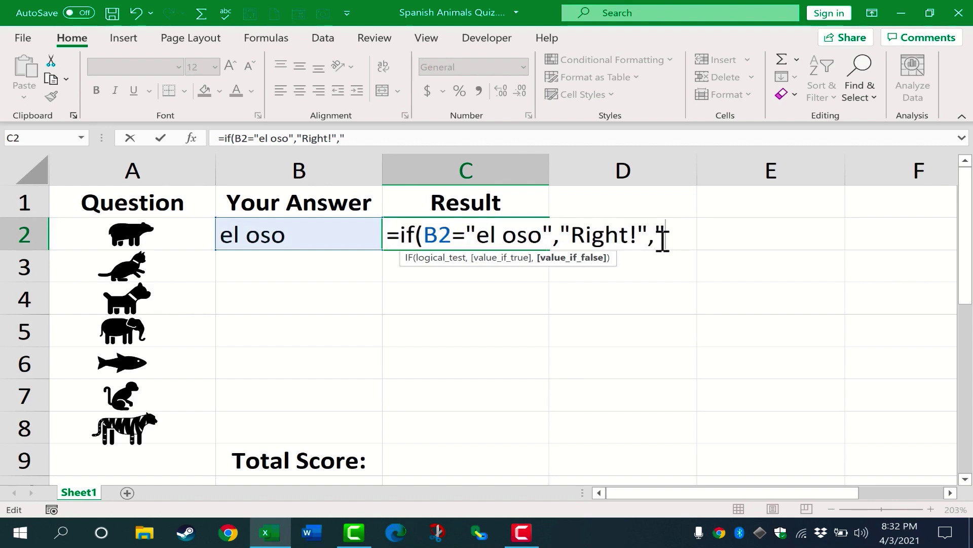
text("Wrong)
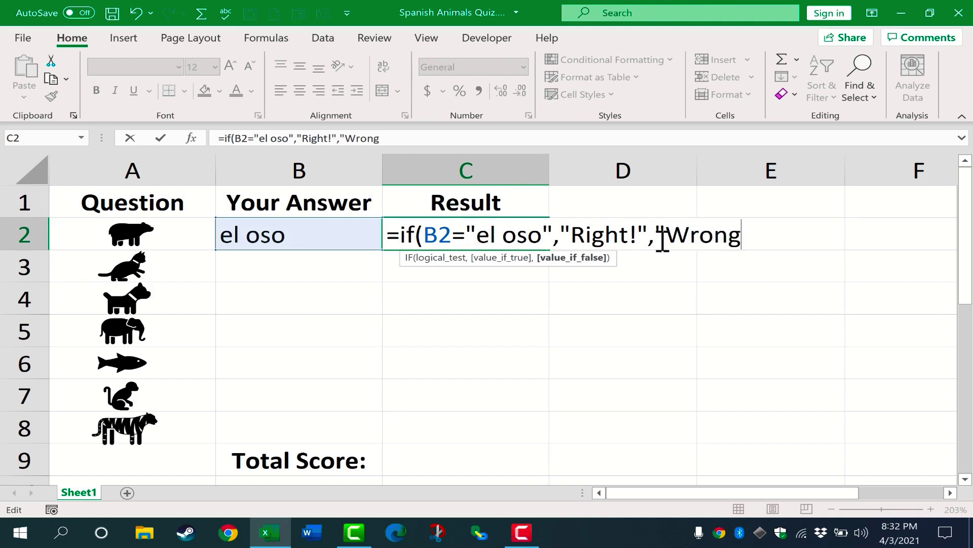
text("))
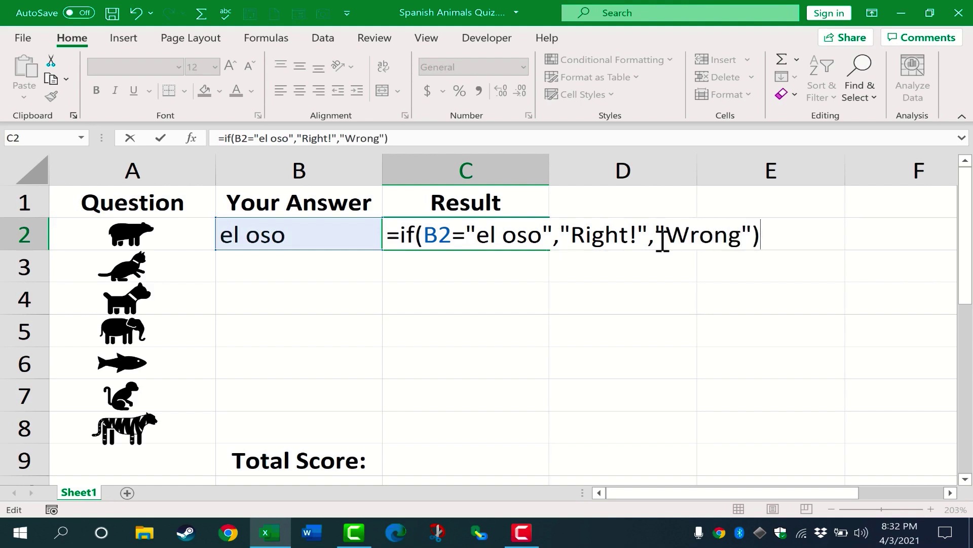
Commit the C2 IF formula, then erase 'el oso' from B2 so C2 shows Wrong.
key(Return)
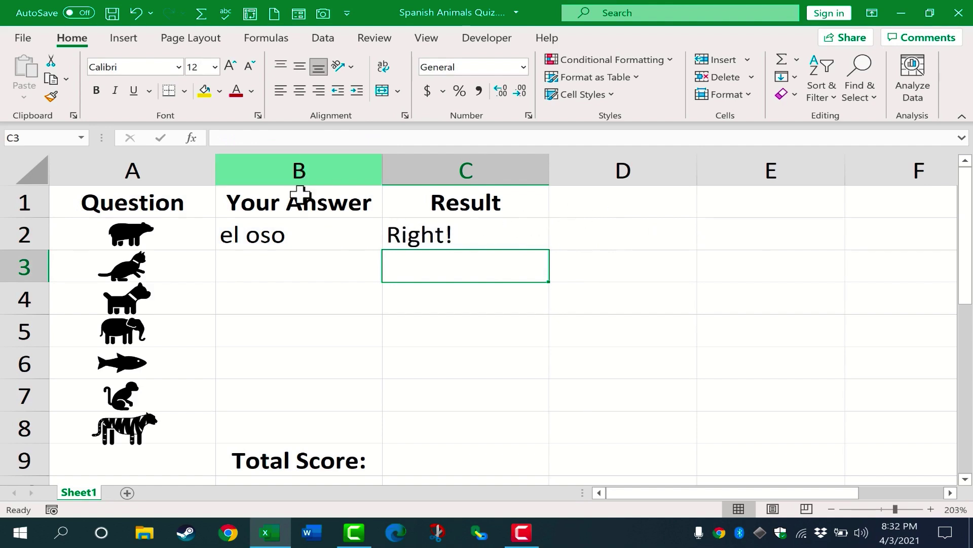
click(295, 232)
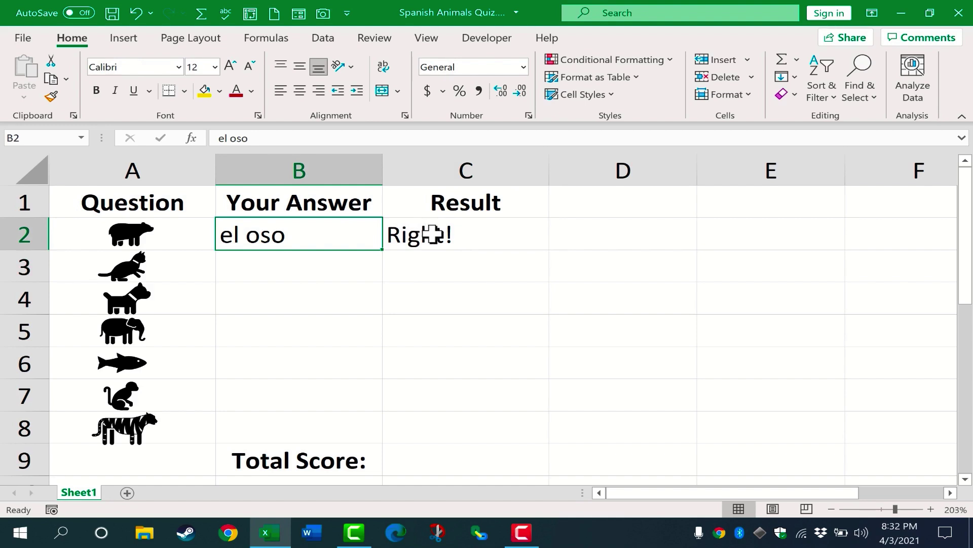
click(431, 234)
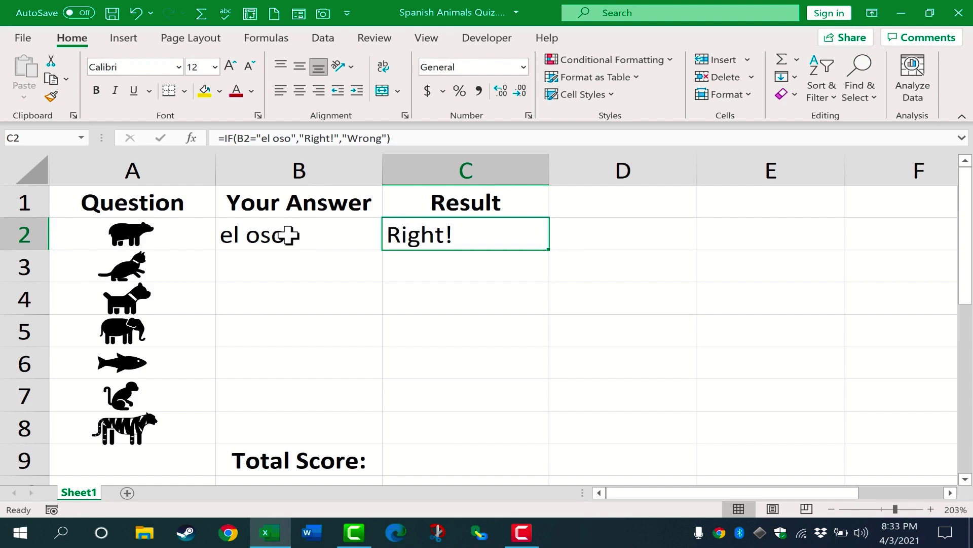
click(289, 234)
key(BackSpace)
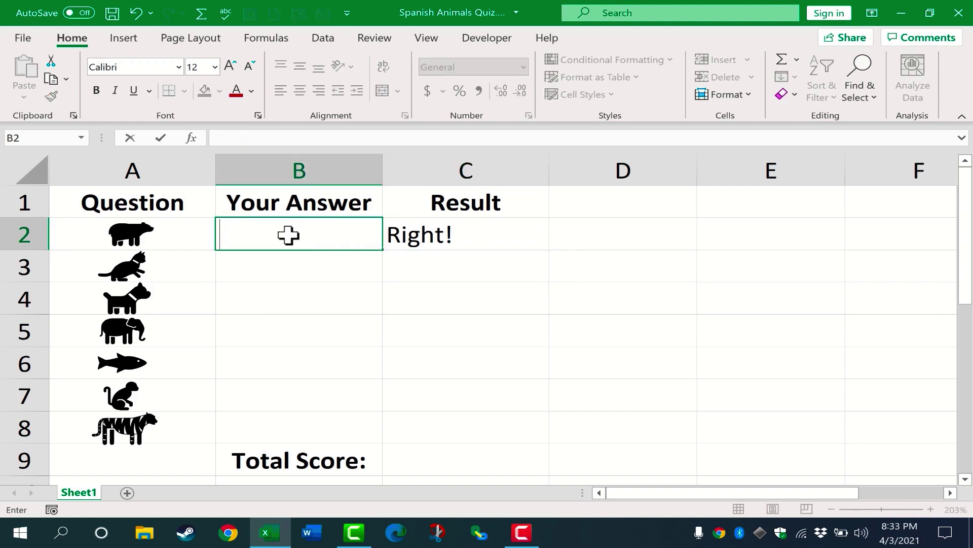
key(Return)
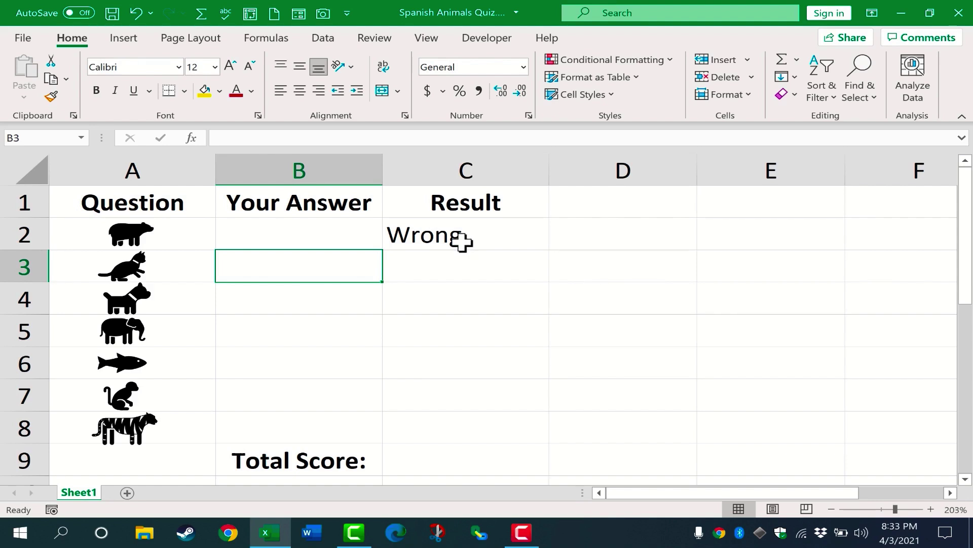
Discard a formula started in C3 and reselect C2 for copying.
click(445, 265)
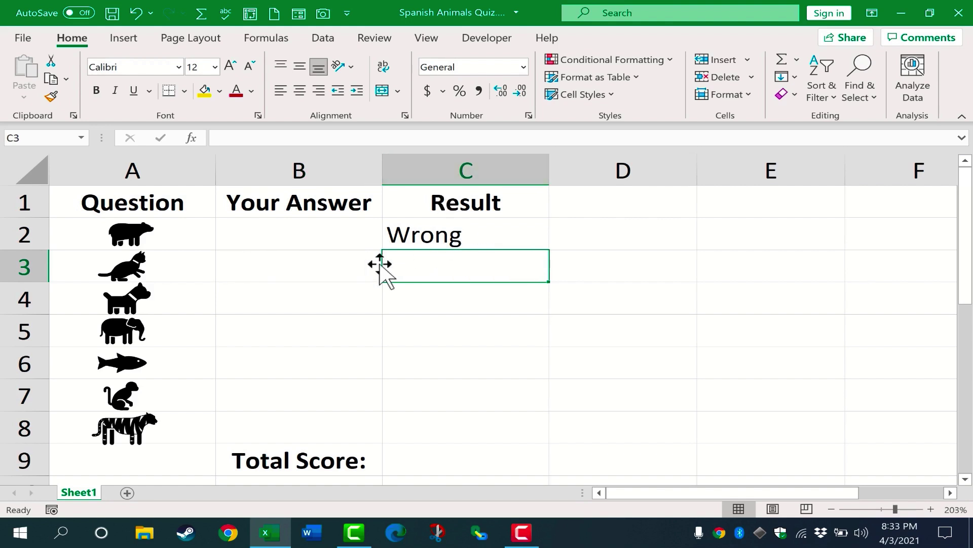
text(=if()
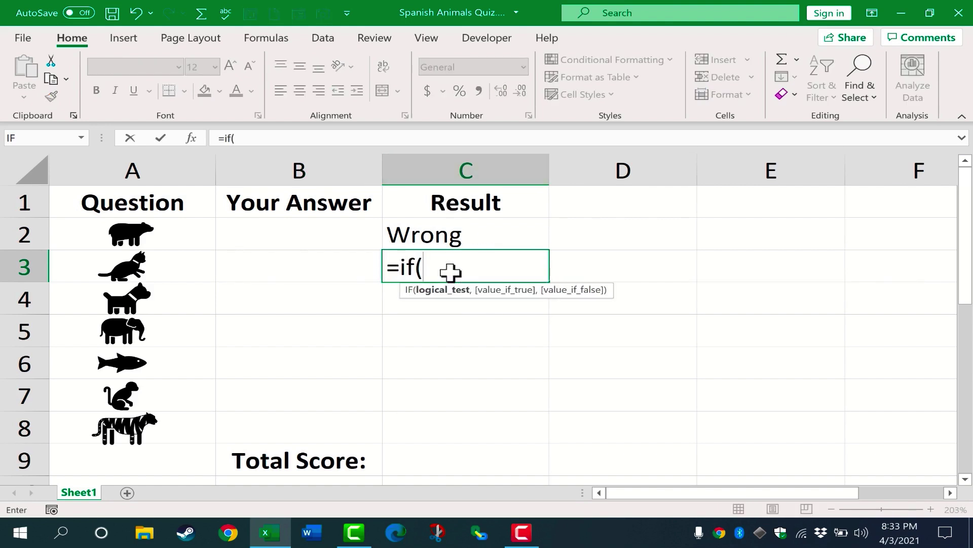
key(BackSpace)
key(BackSpace)
key(BackSpace)
key(BackSpace)
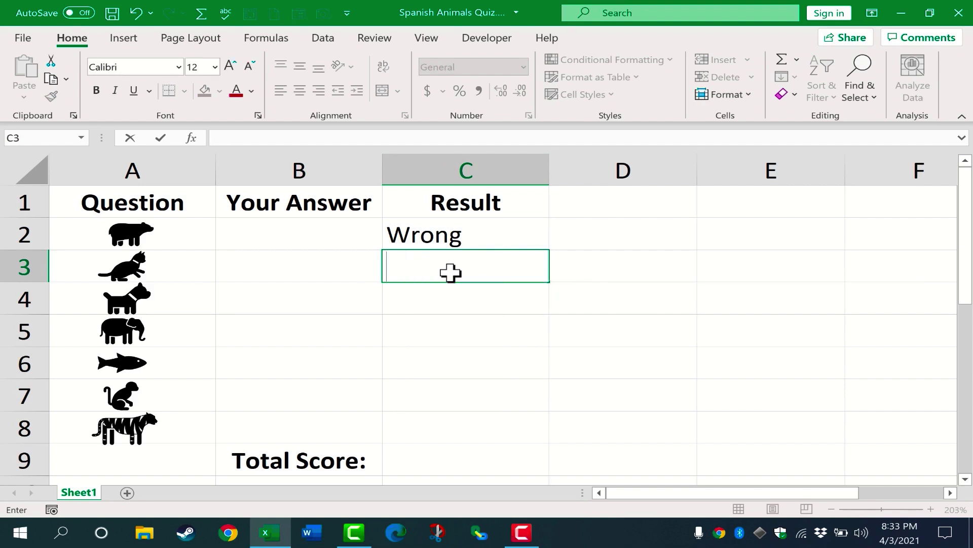
key(Return)
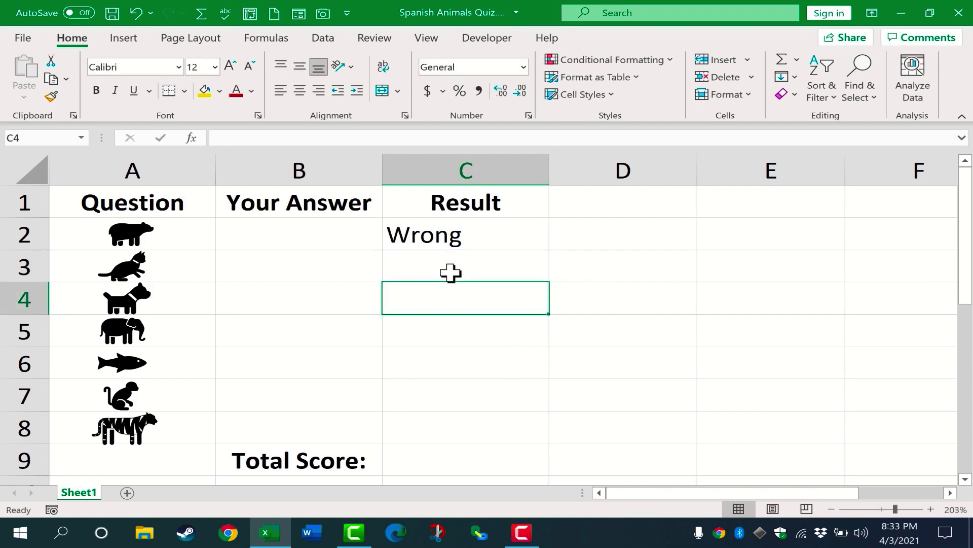
click(489, 239)
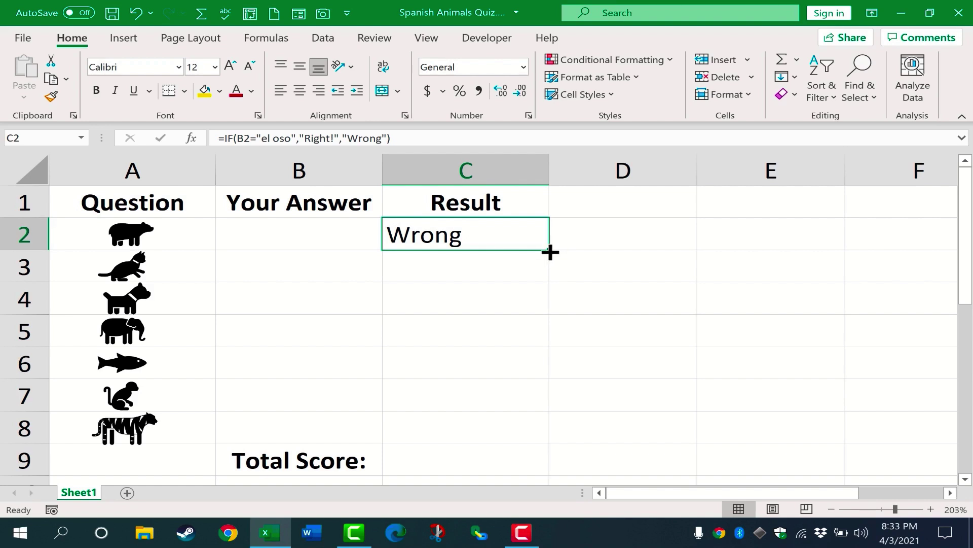
drag(550, 252, 566, 451)
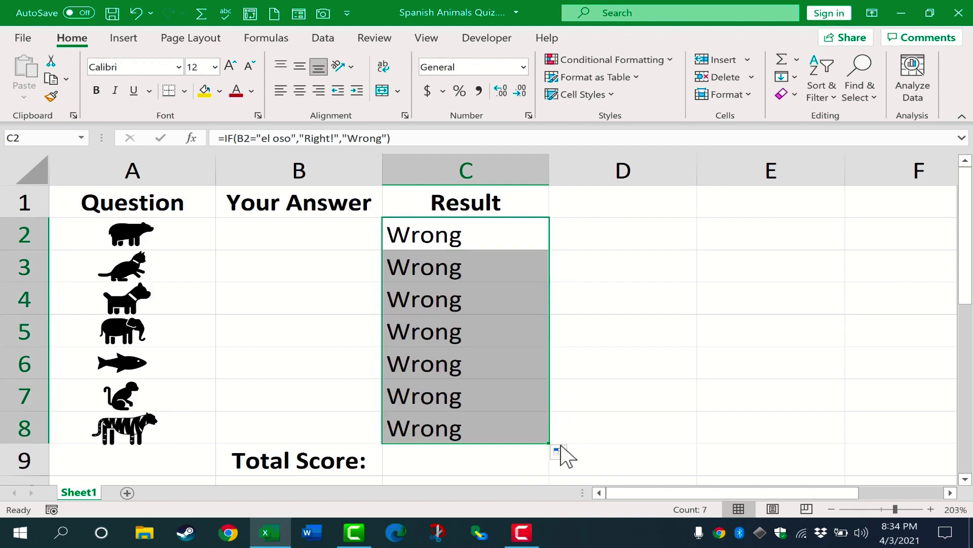
click(567, 326)
click(463, 272)
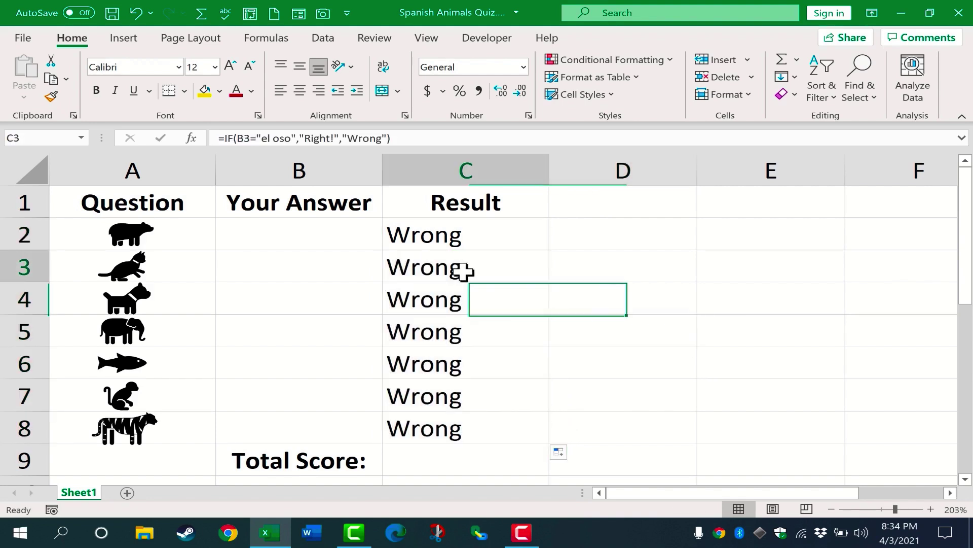
double_click(442, 235)
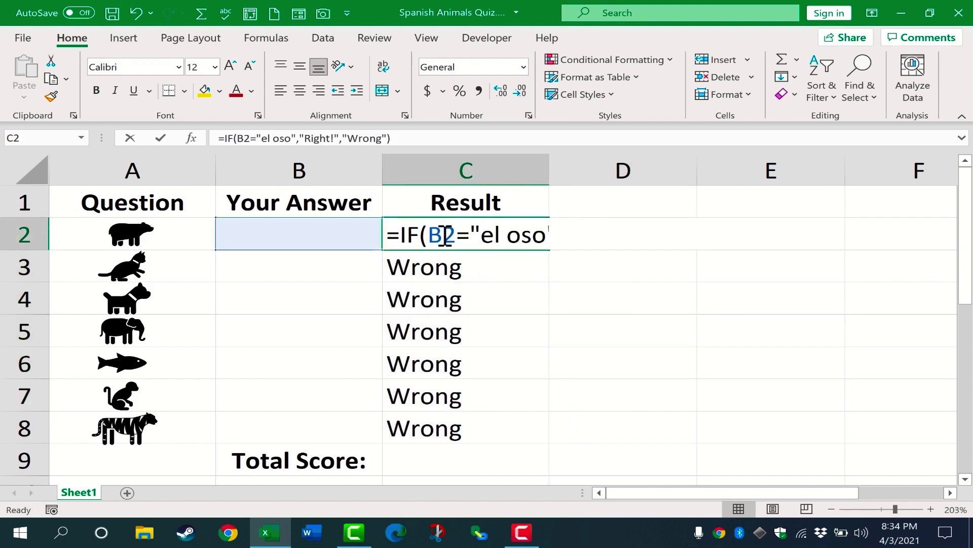
double_click(458, 275)
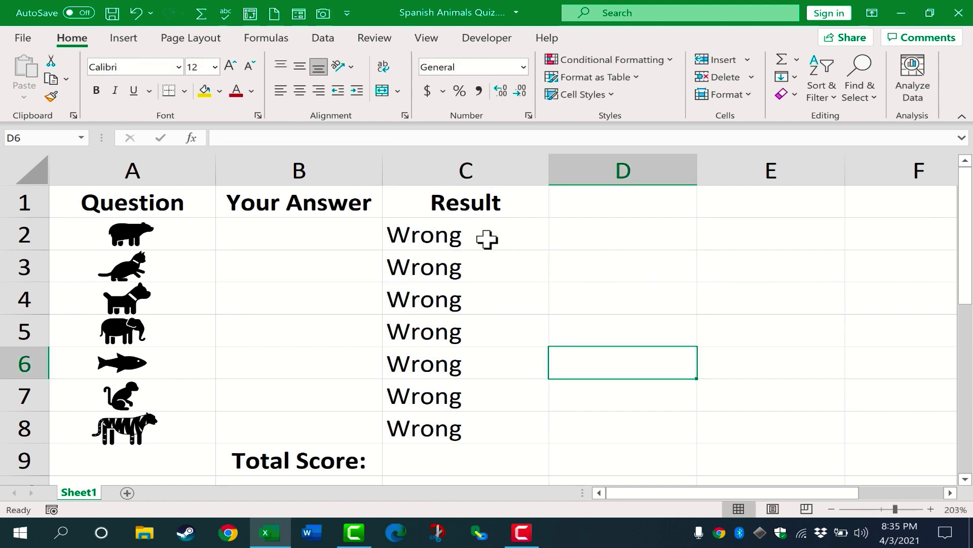
click(486, 240)
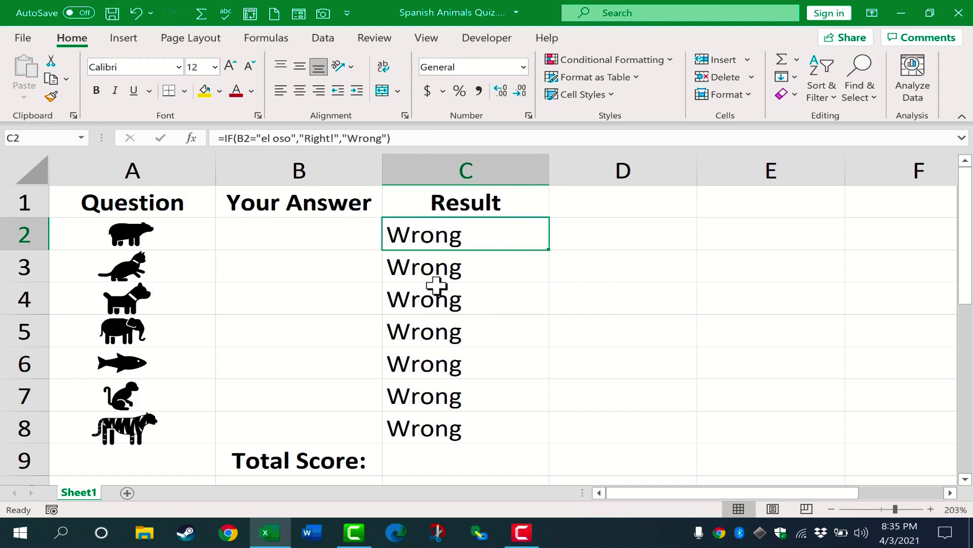
click(555, 293)
double_click(457, 235)
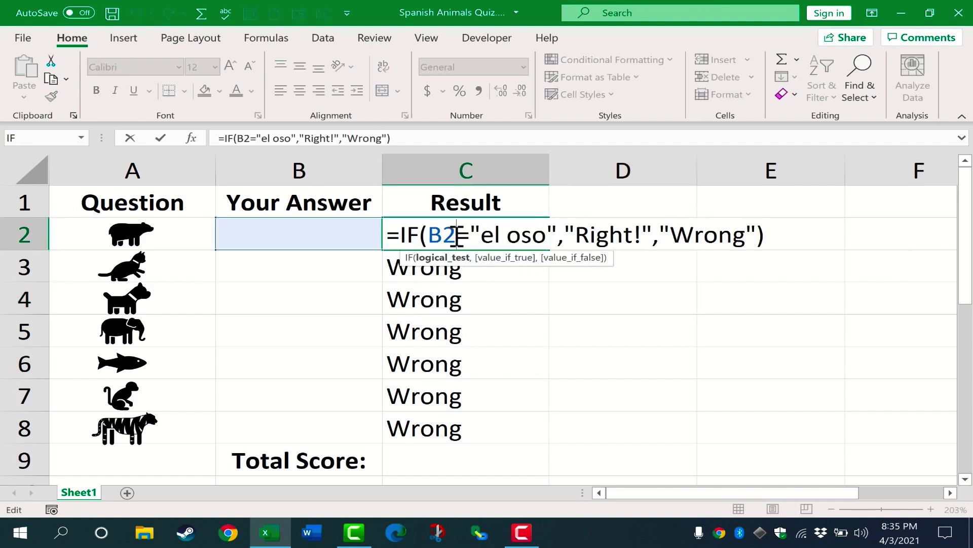
double_click(469, 269)
double_click(490, 304)
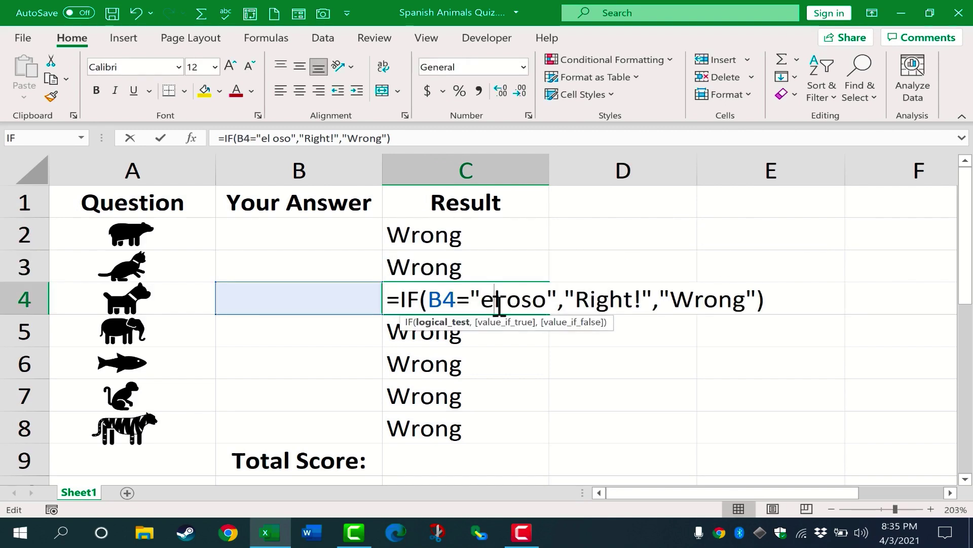
key(Escape)
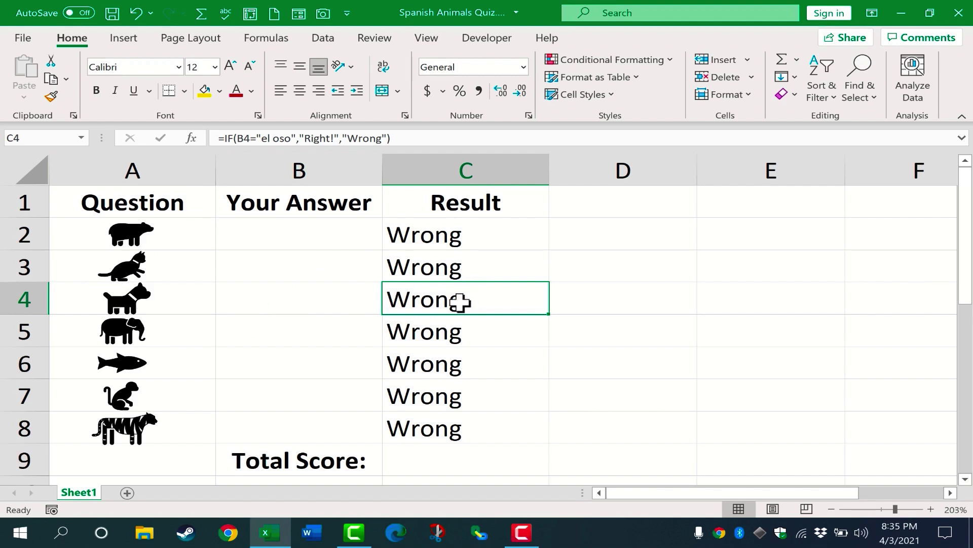
click(453, 269)
double_click(442, 268)
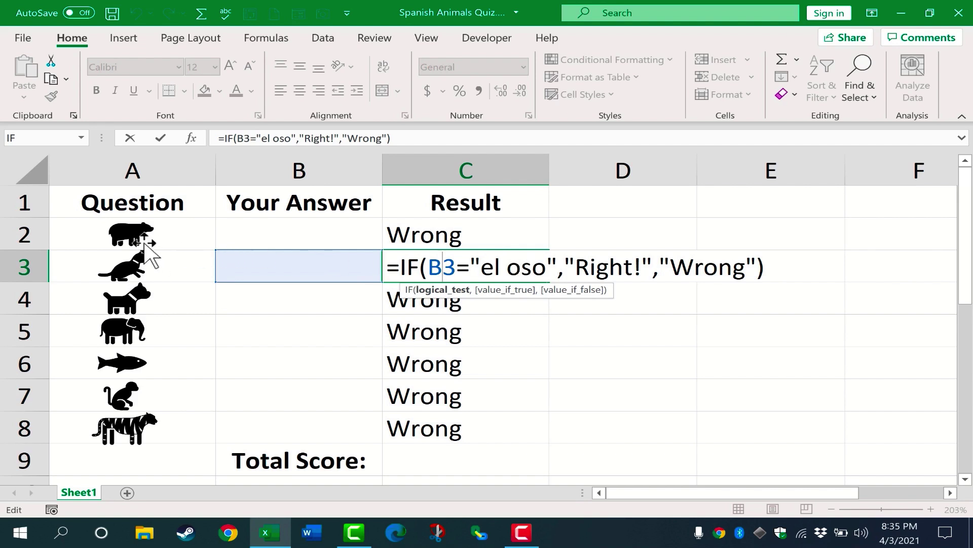
Change C3's expected answer to 'el gato' and enter 'el gato' in B3.
drag(480, 268, 551, 268)
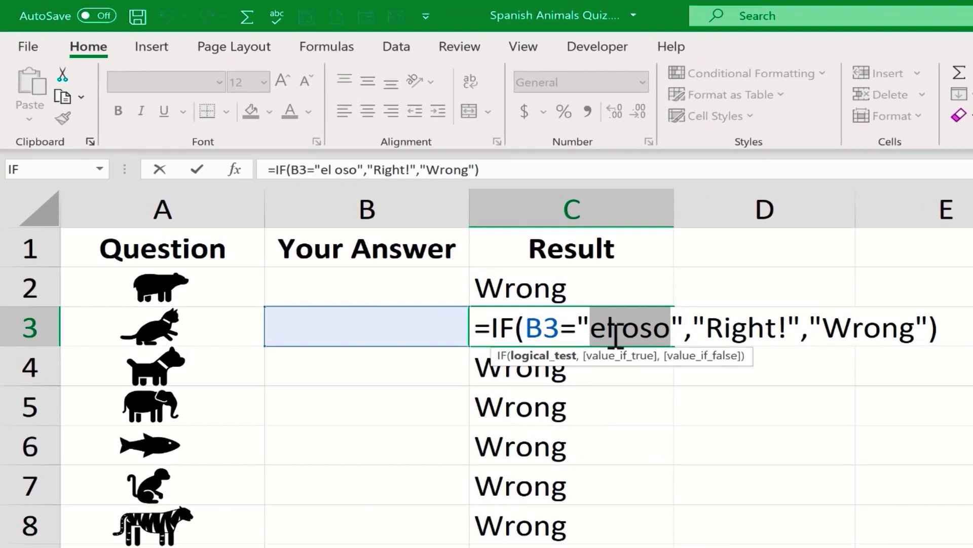
key(Escape)
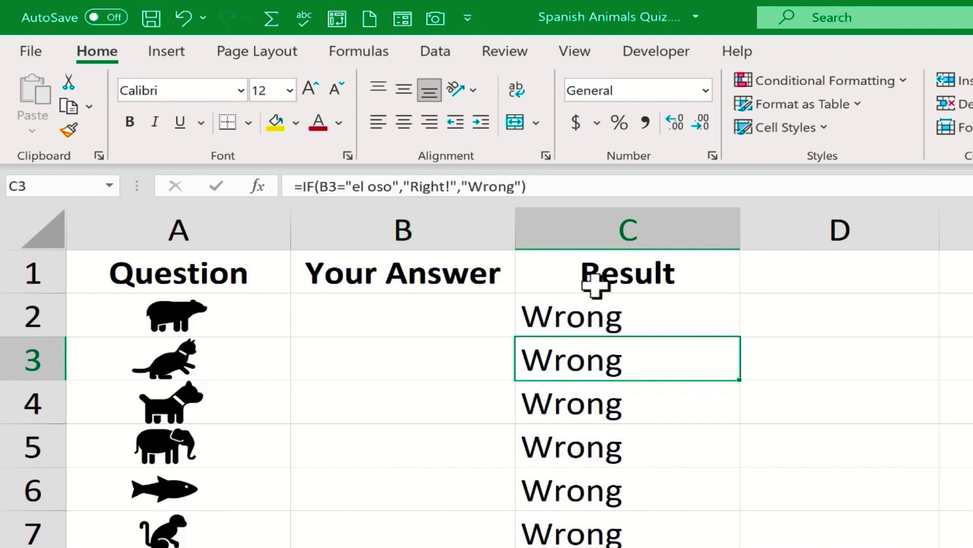
click(392, 188)
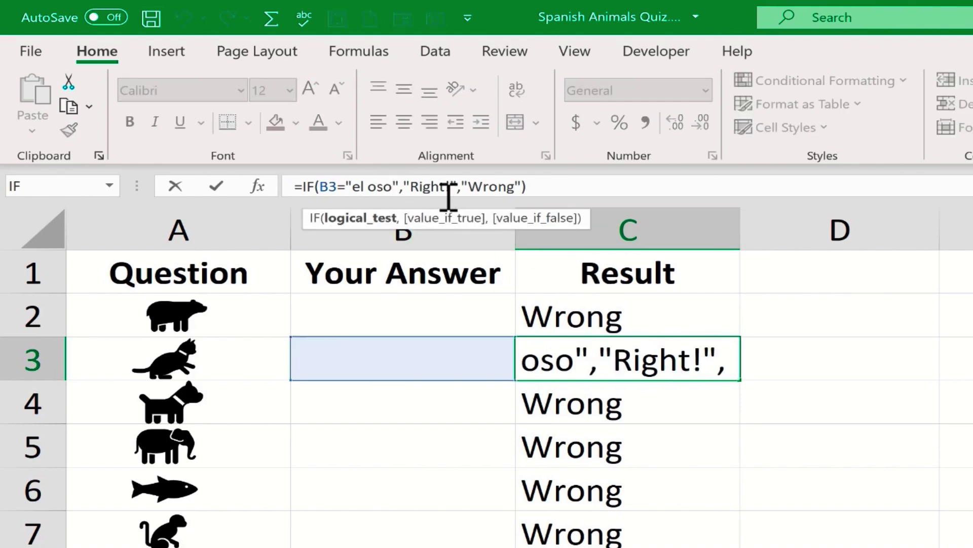
key(BackSpace)
key(BackSpace)
key(BackSpace)
key(BackSpace)
text(gato)
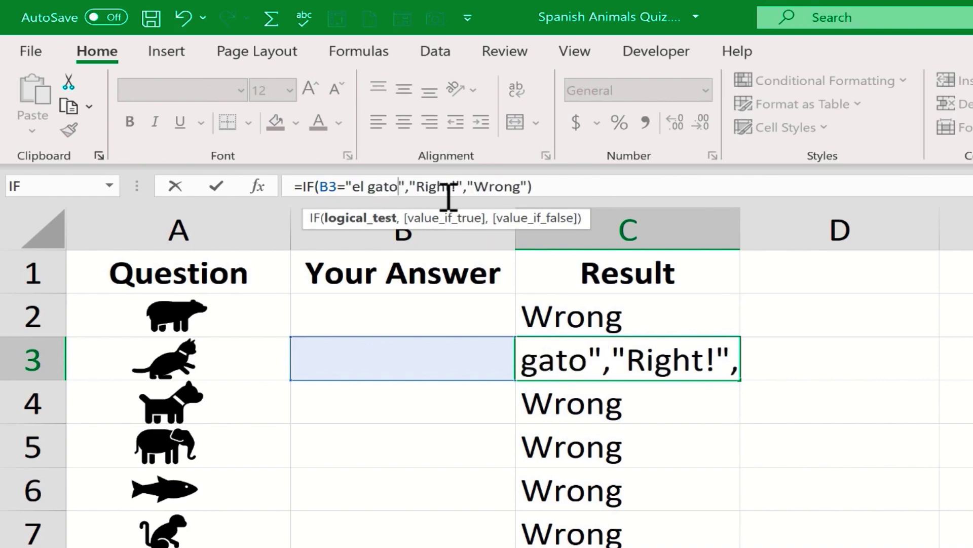
key(Return)
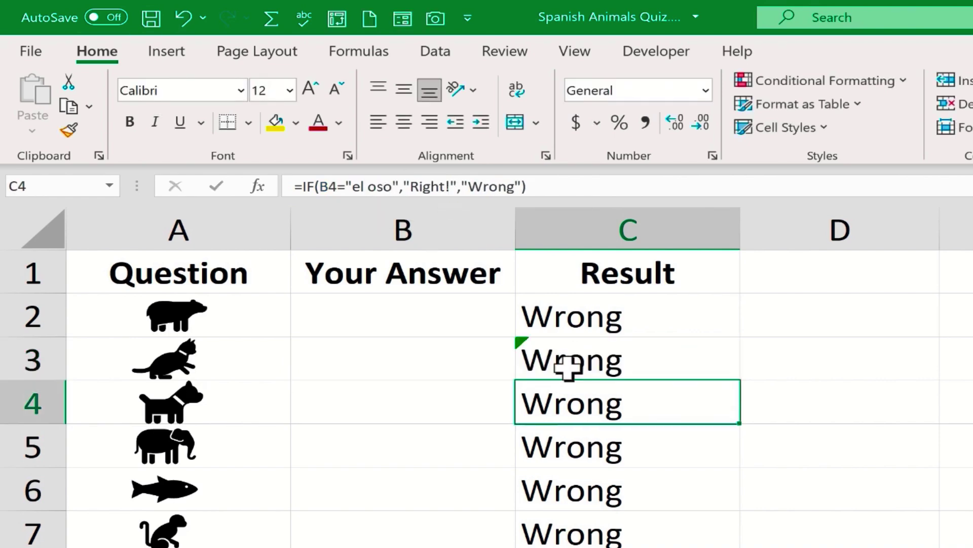
click(392, 358)
text(el gato)
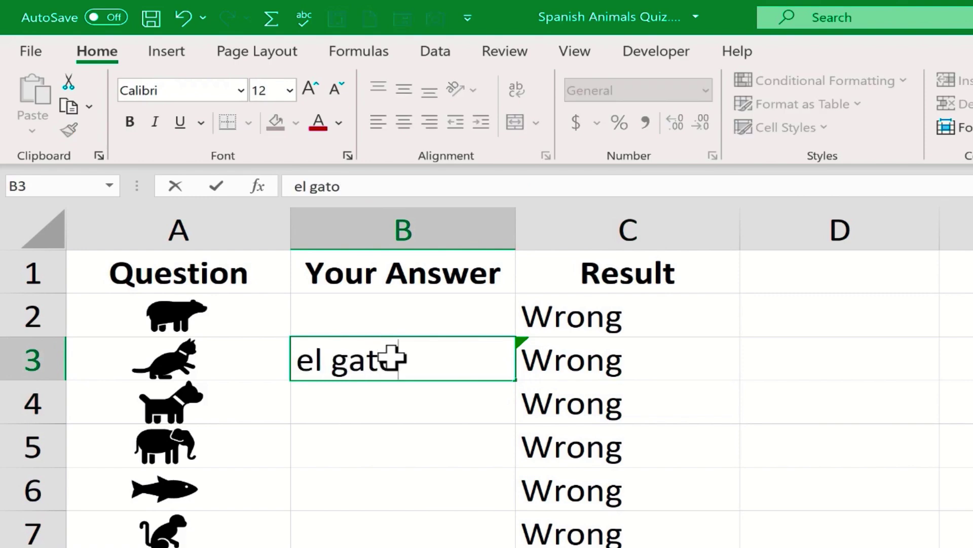
key(Return)
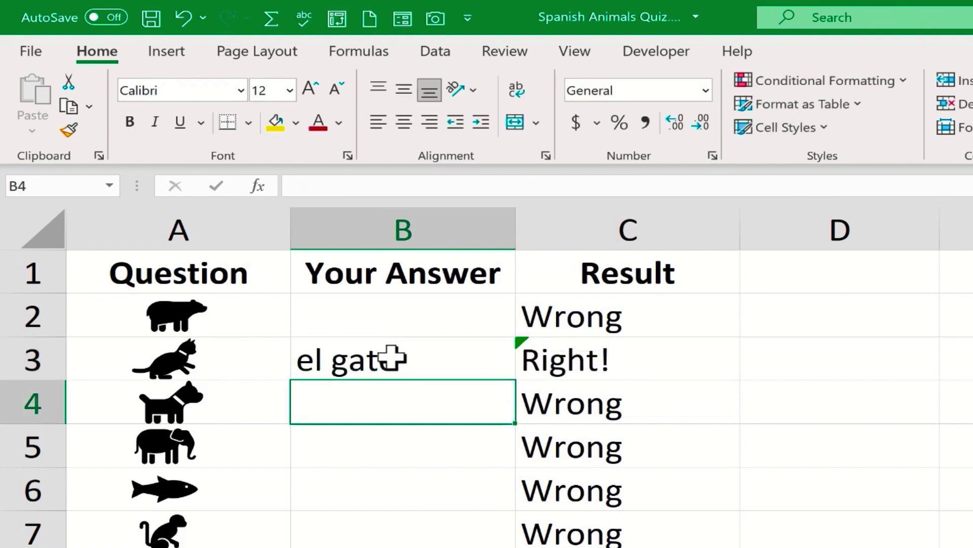
Replace the old answer in C4's formula with 'pe' for el perro, then select C5's old answer.
click(615, 408)
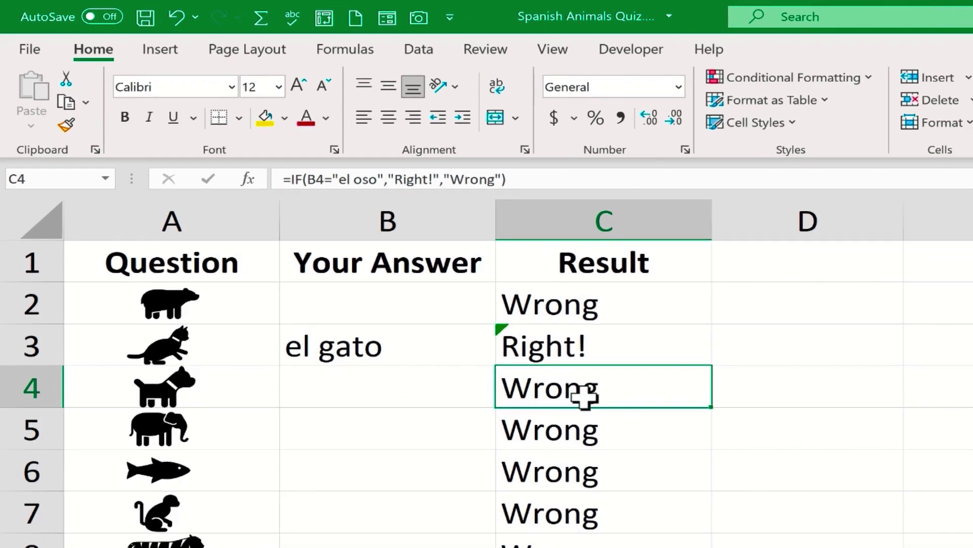
double_click(584, 397)
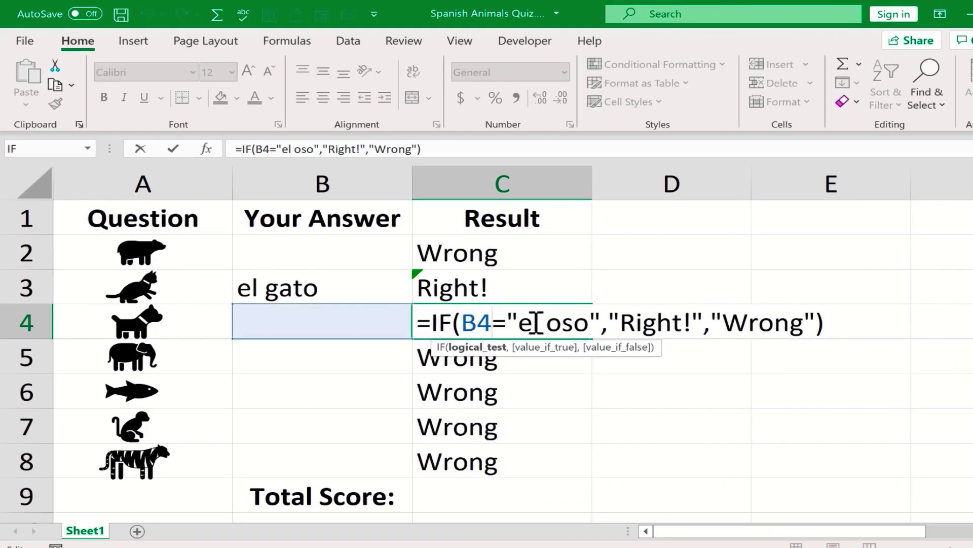
double_click(689, 386)
text(pe)
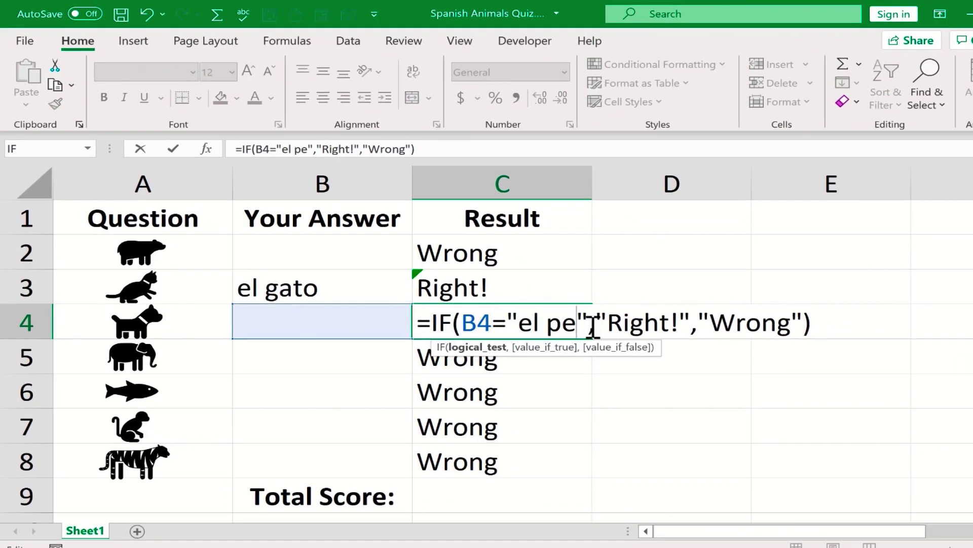
key(Return)
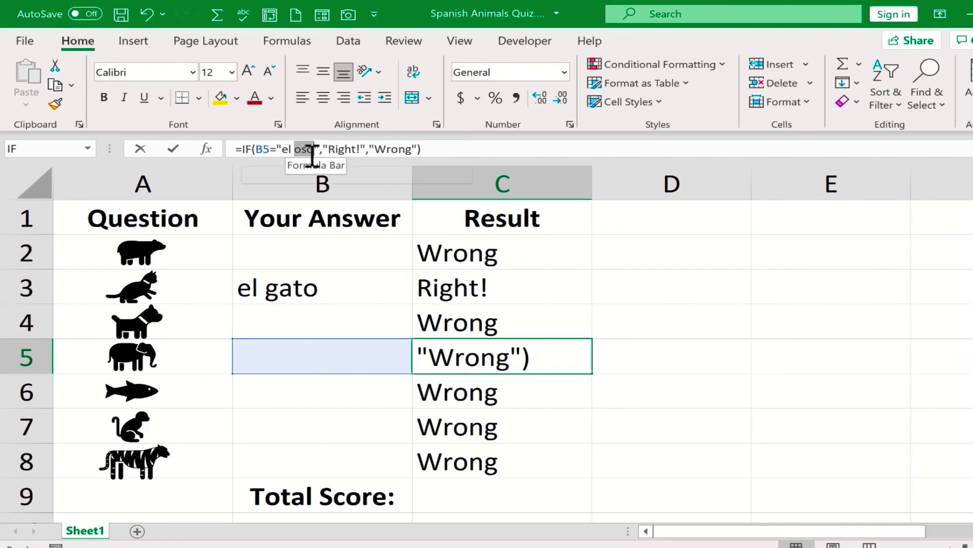
click(310, 150)
click(487, 393)
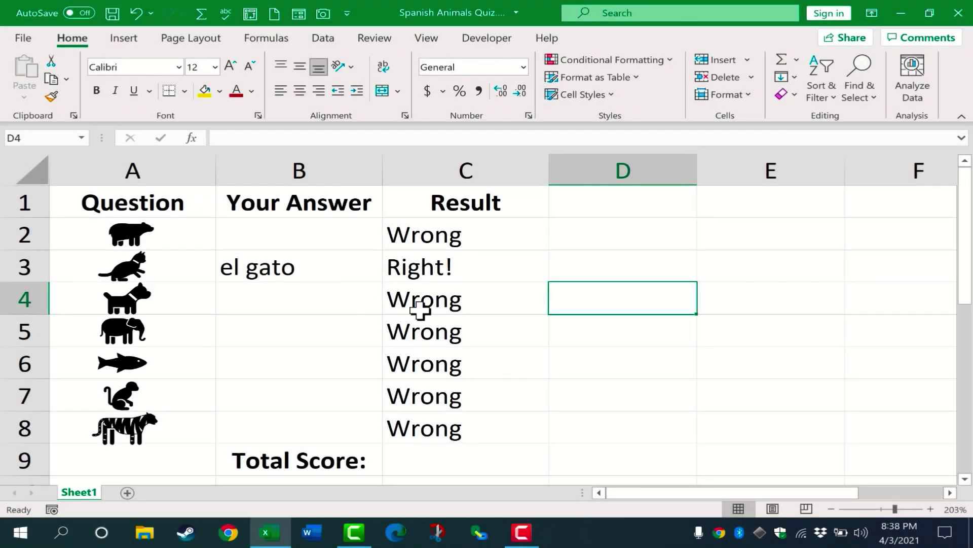
Enter 'el perro' in B4 and 'el pez' in B6, then select Result column C.
click(299, 303)
text(el pe)
key(Return)
key(Return)
text(el pez)
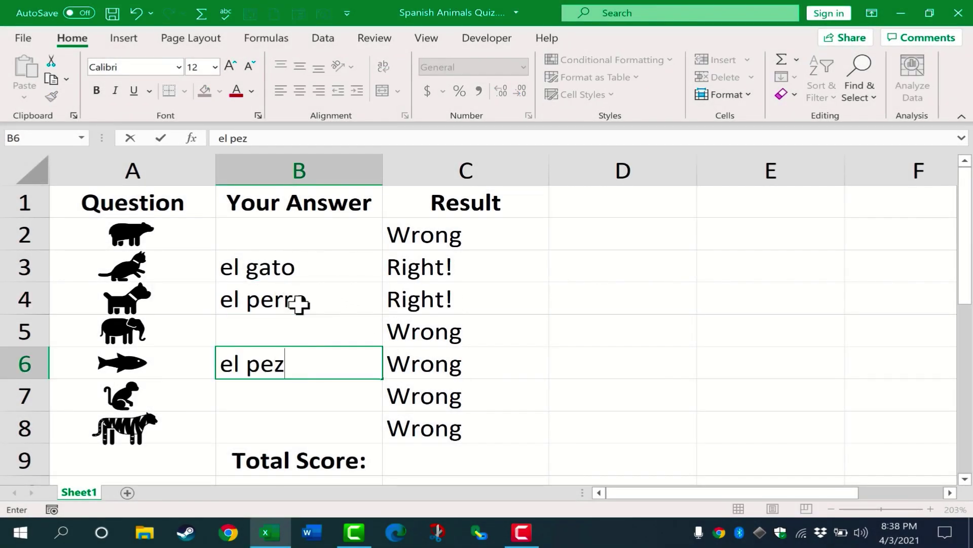
key(Return)
text(saf)
click(299, 303)
key(Down)
key(Down)
key(Down)
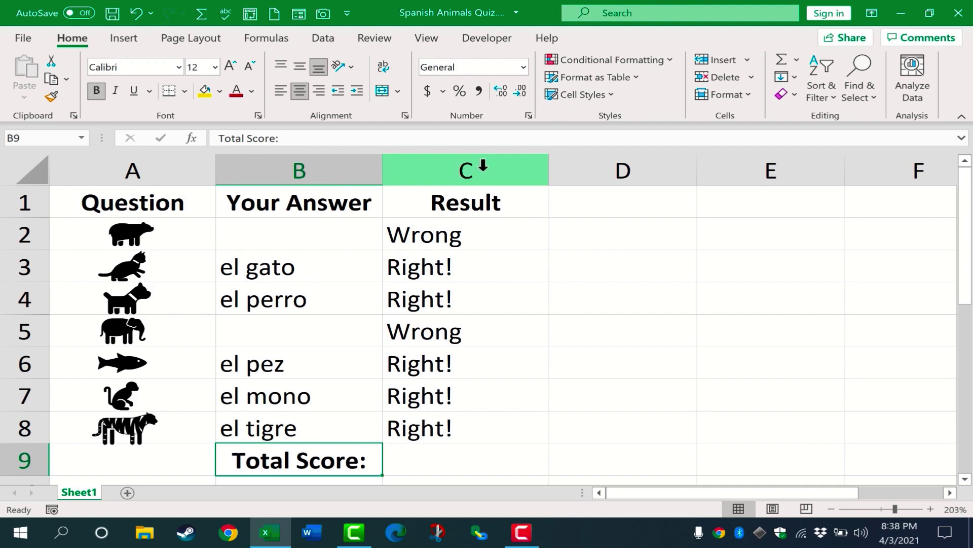
click(479, 167)
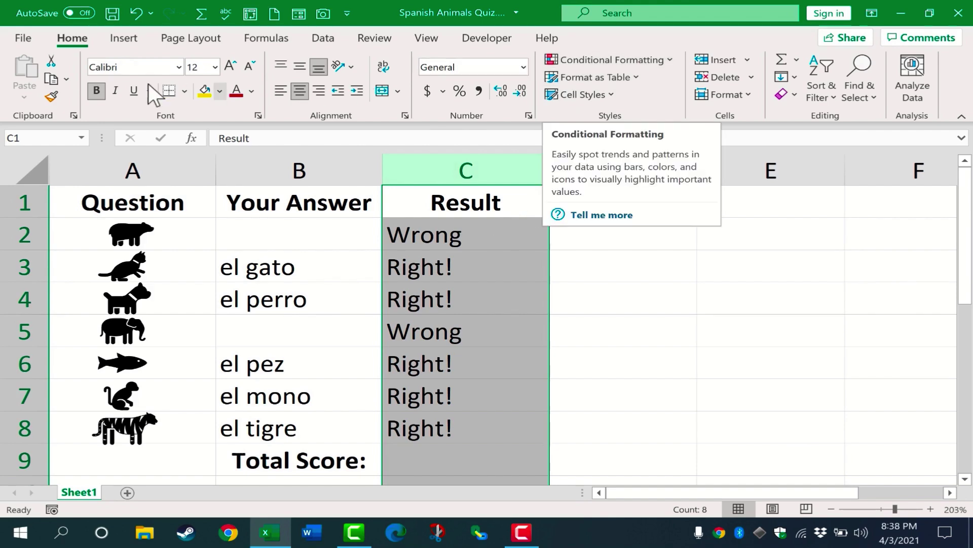
Add a Text that Contains rule for 'Right!' using Green Fill with Dark Green Text.
click(594, 60)
mouse_move(607, 85)
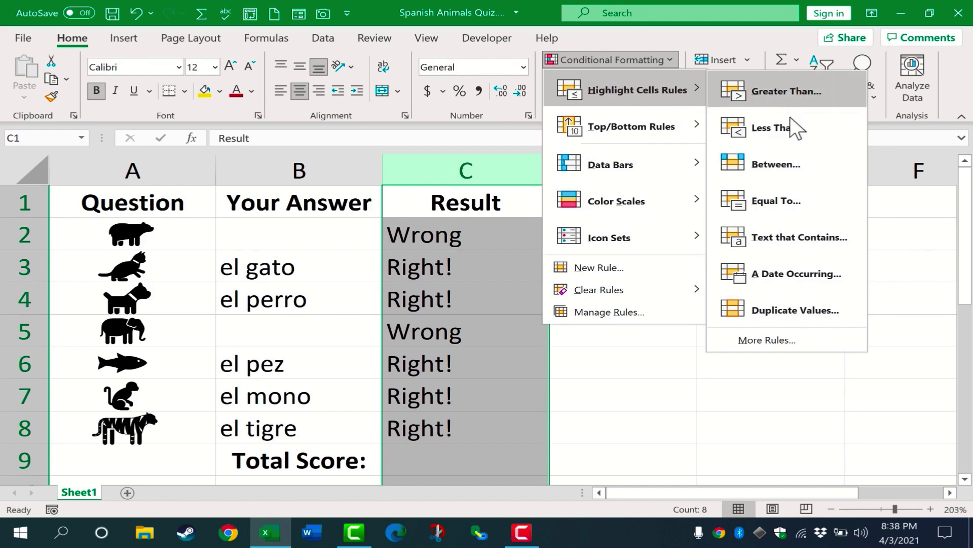
click(796, 234)
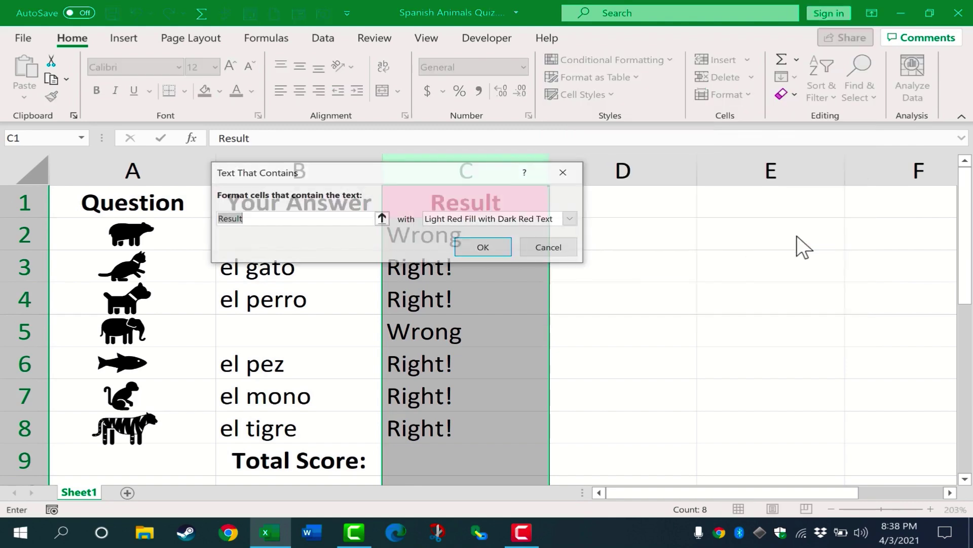
text(Right!)
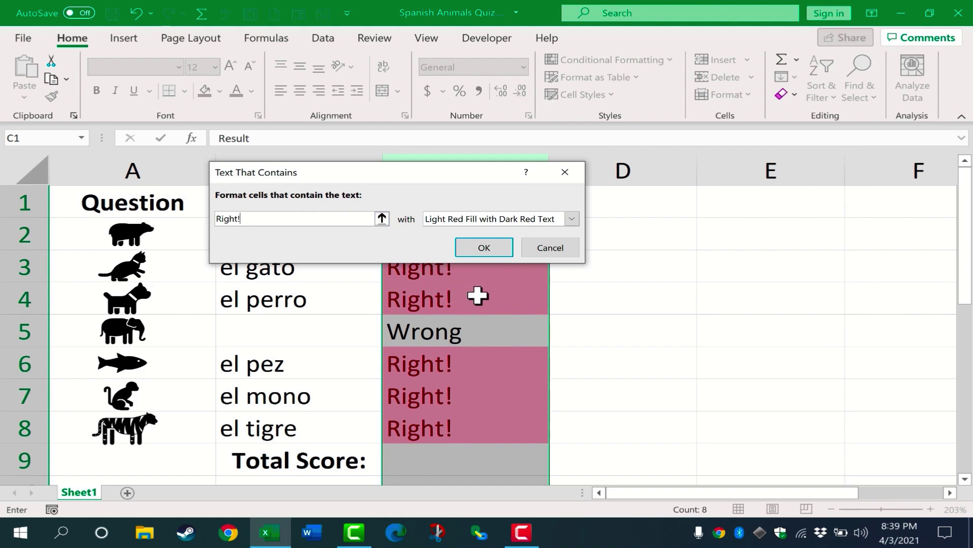
click(571, 219)
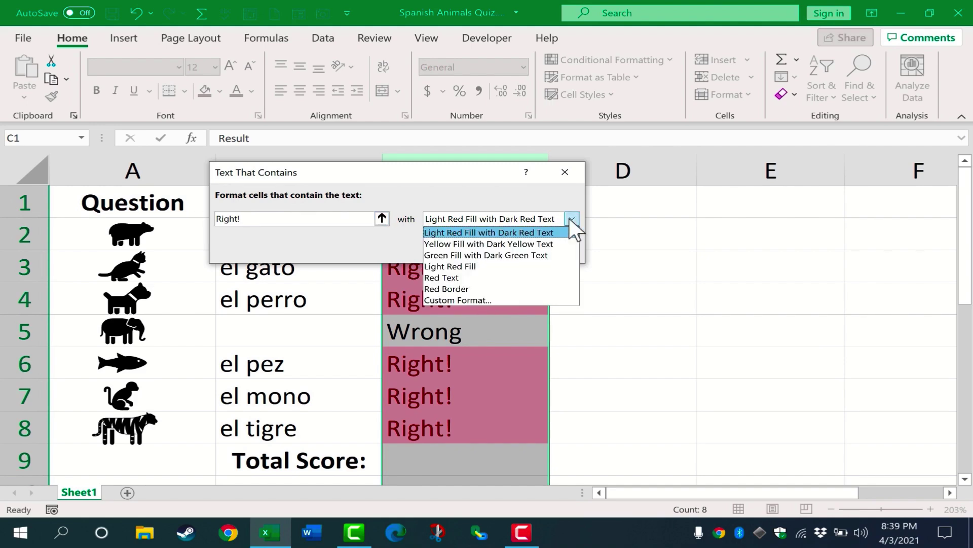
click(527, 254)
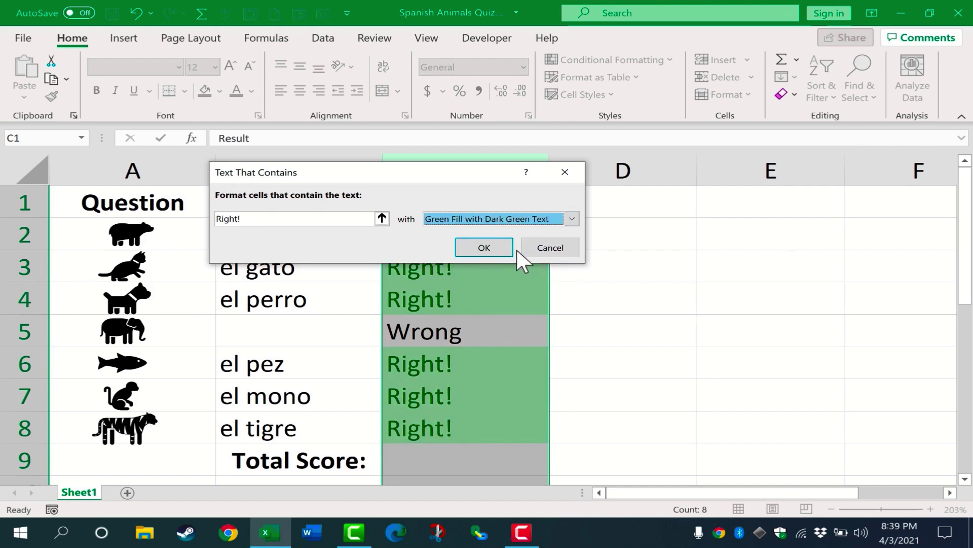
click(488, 245)
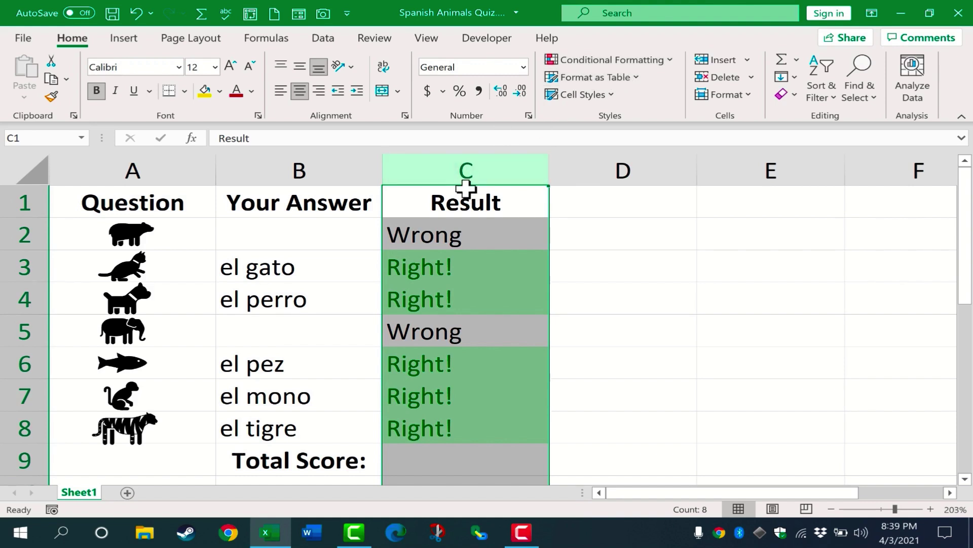
Add a Text that Contains rule for 'Wrong' using Light Red Fill with Dark Red Text on column C.
click(702, 296)
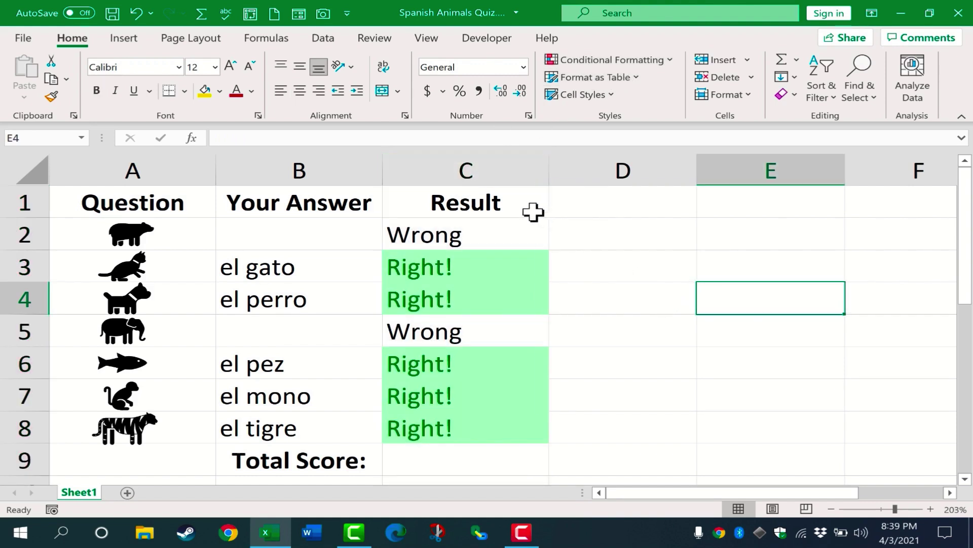
click(470, 168)
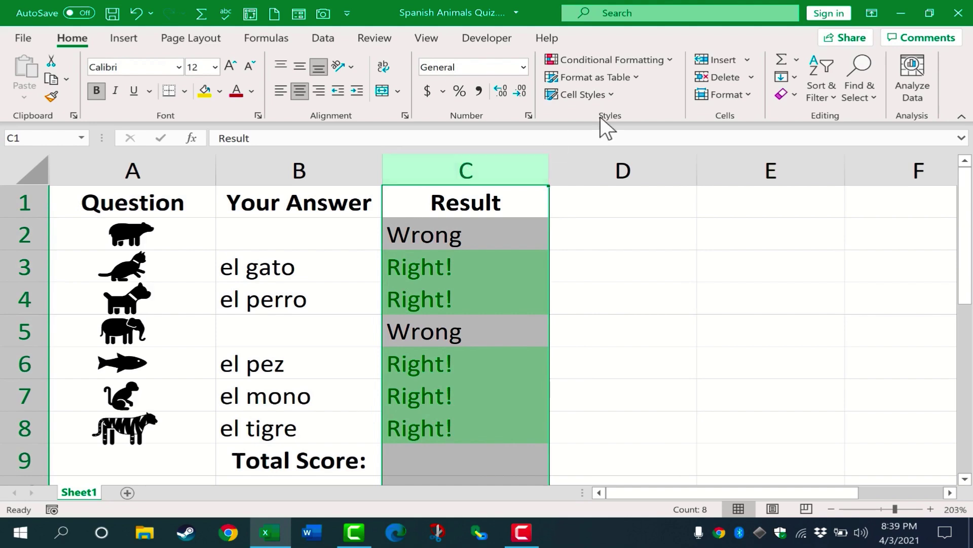
click(608, 57)
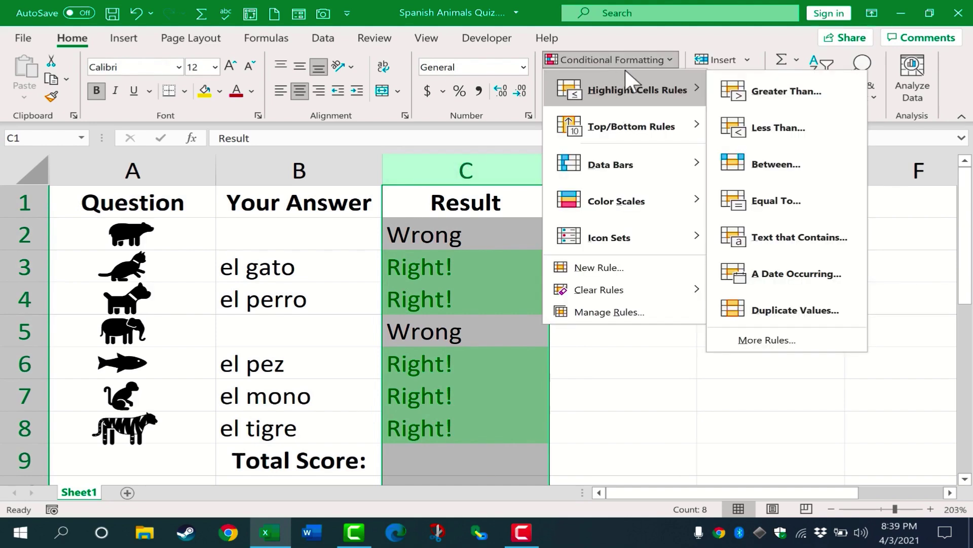
click(800, 237)
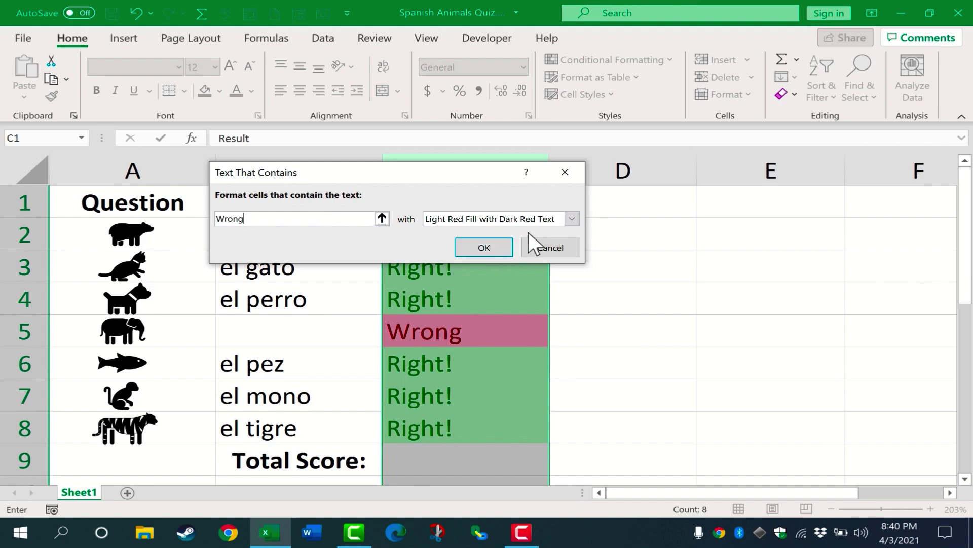
click(570, 216)
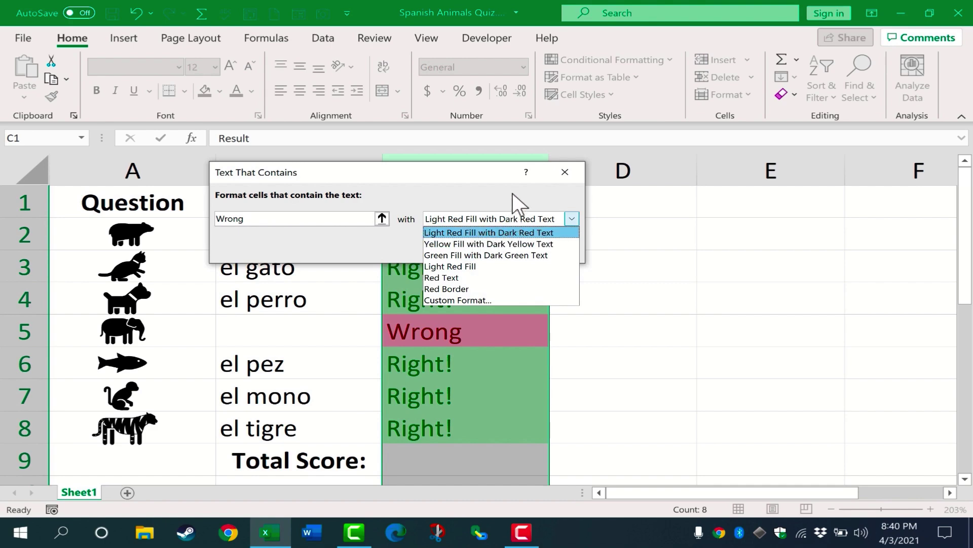
click(497, 231)
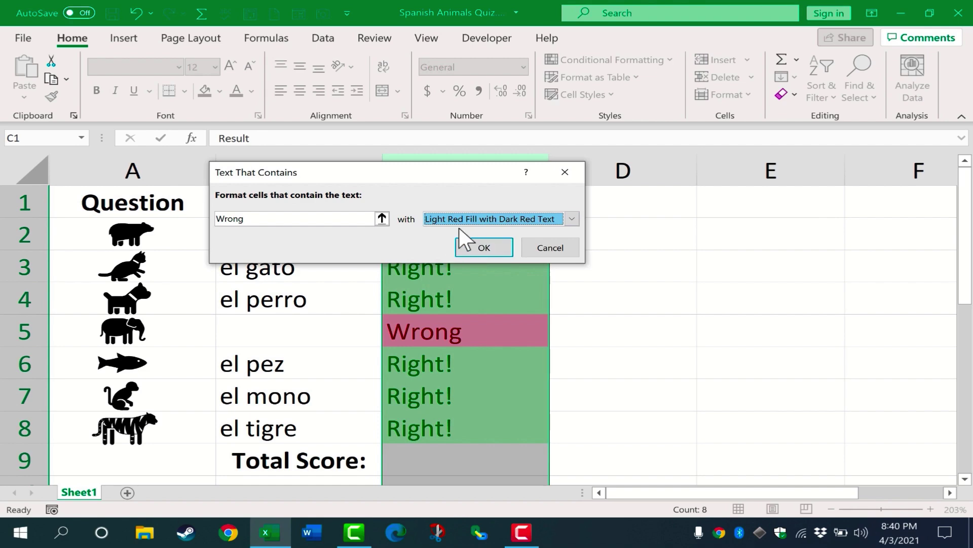
click(484, 246)
click(555, 317)
Type 'el elefante' into B5 for the elephant question.
click(291, 322)
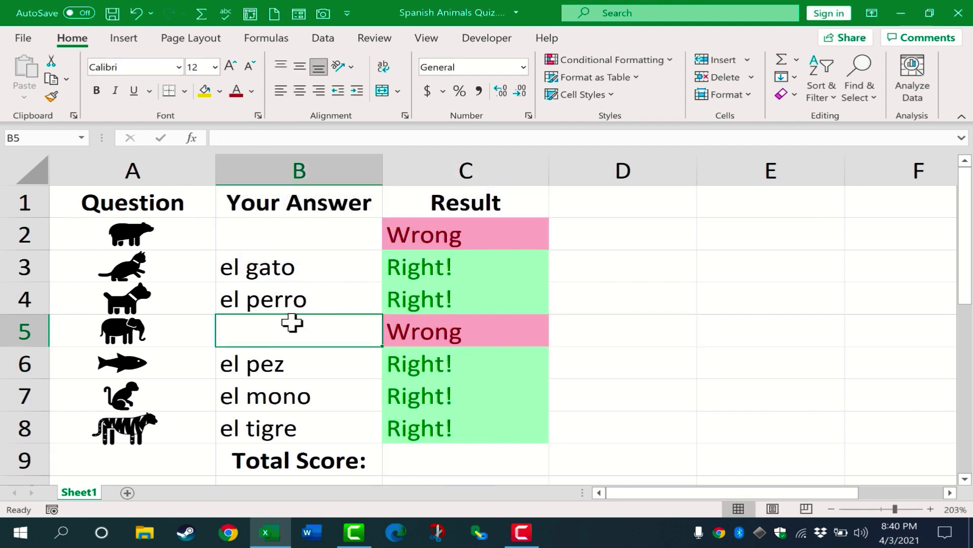
text(el)
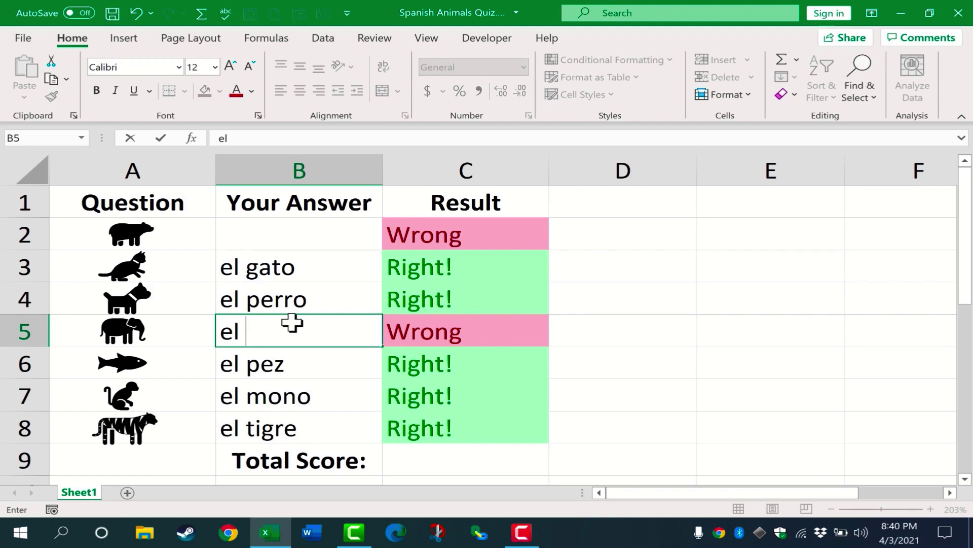
text( elefante)
key(Return)
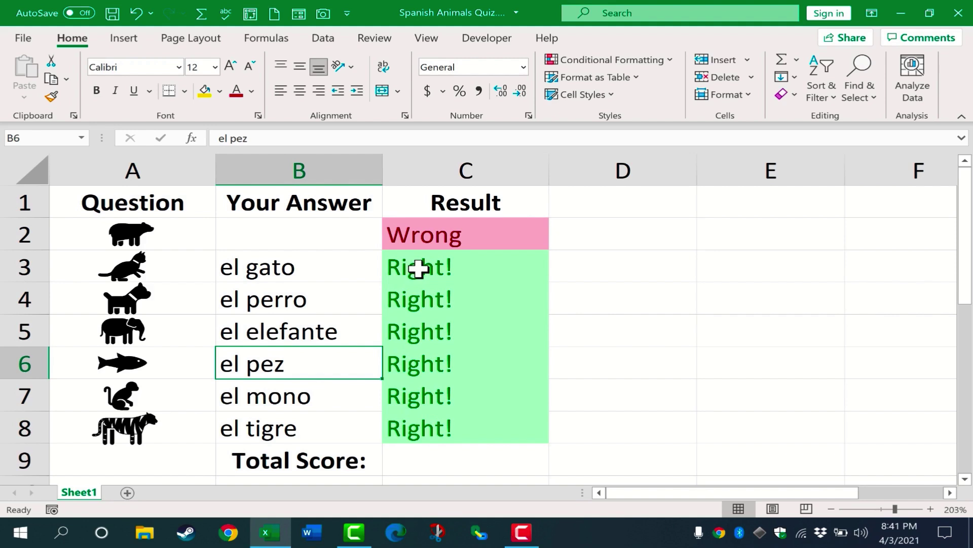
Enter =COUNTIF(C2:C8,"Right!") in C9, giving a total score of 6.
click(419, 463)
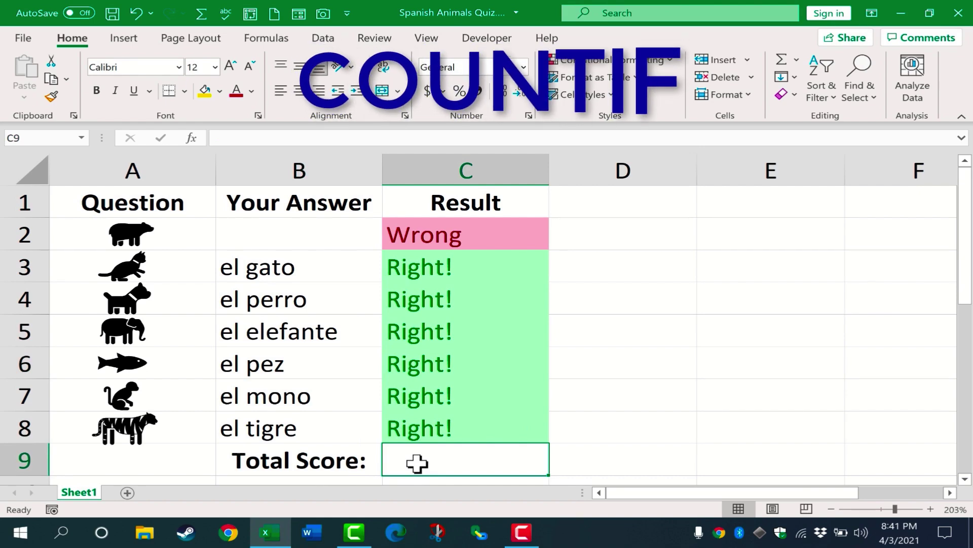
text(=countif)
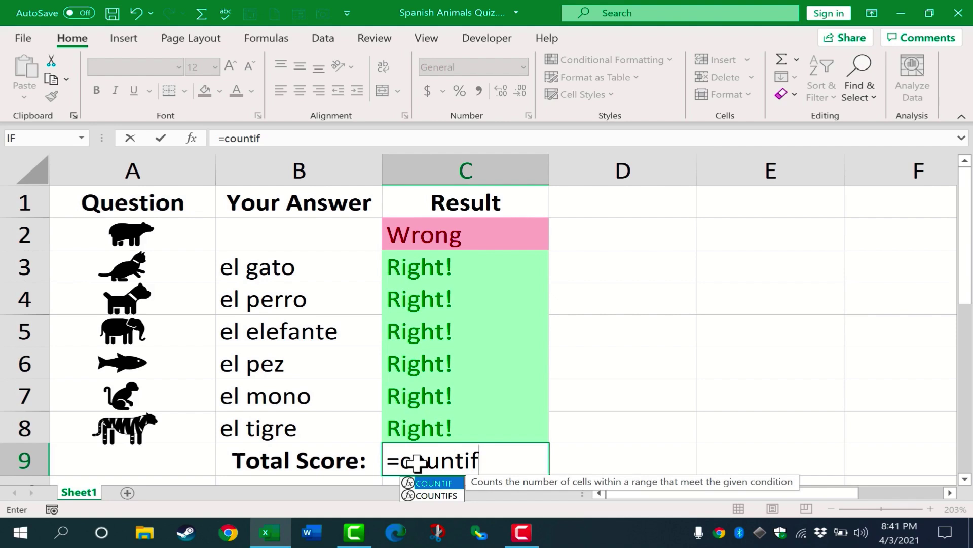
text(()
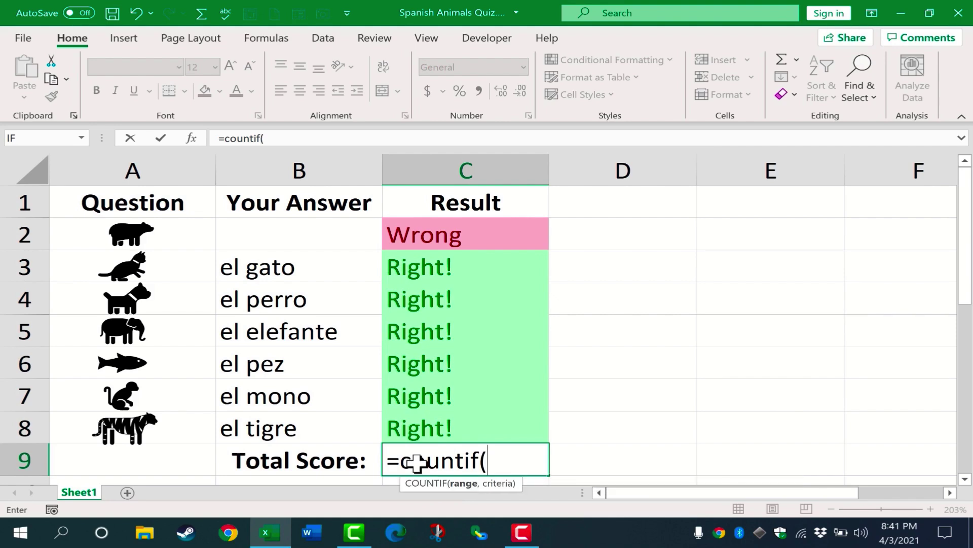
drag(446, 230, 440, 423)
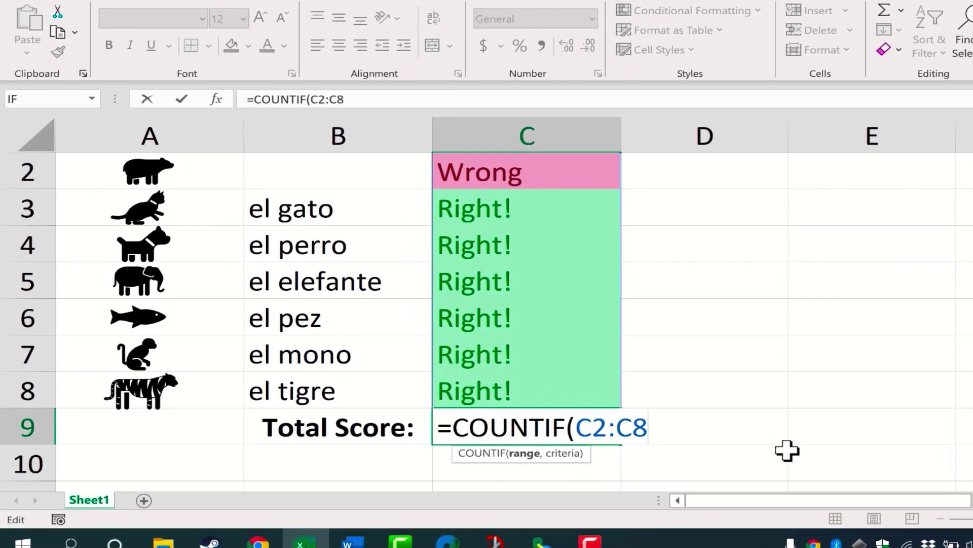
text(,)
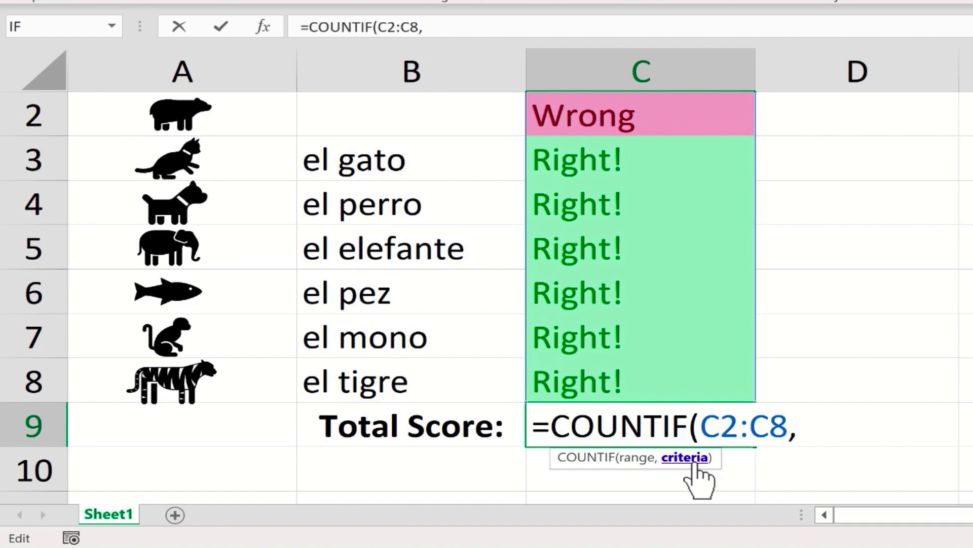
text("Right)
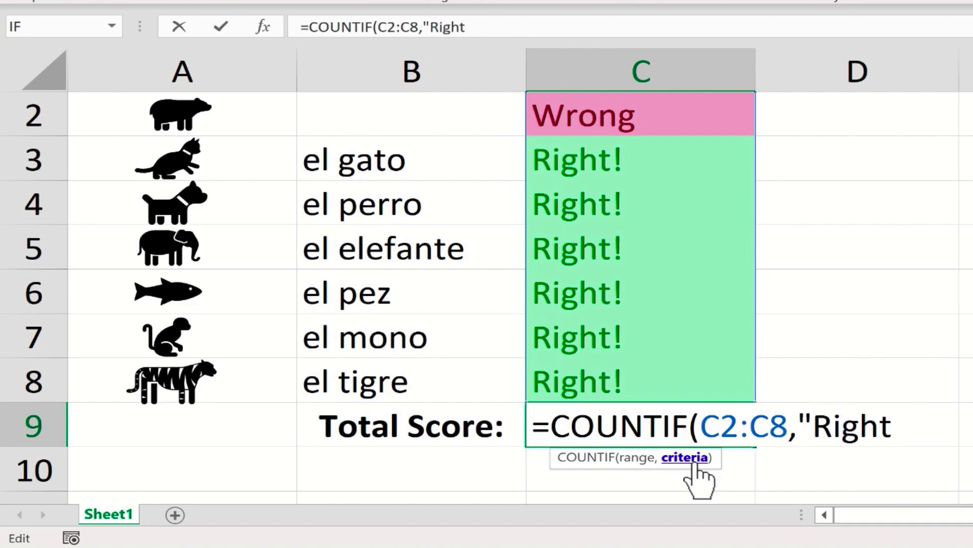
text(!"))
key(Return)
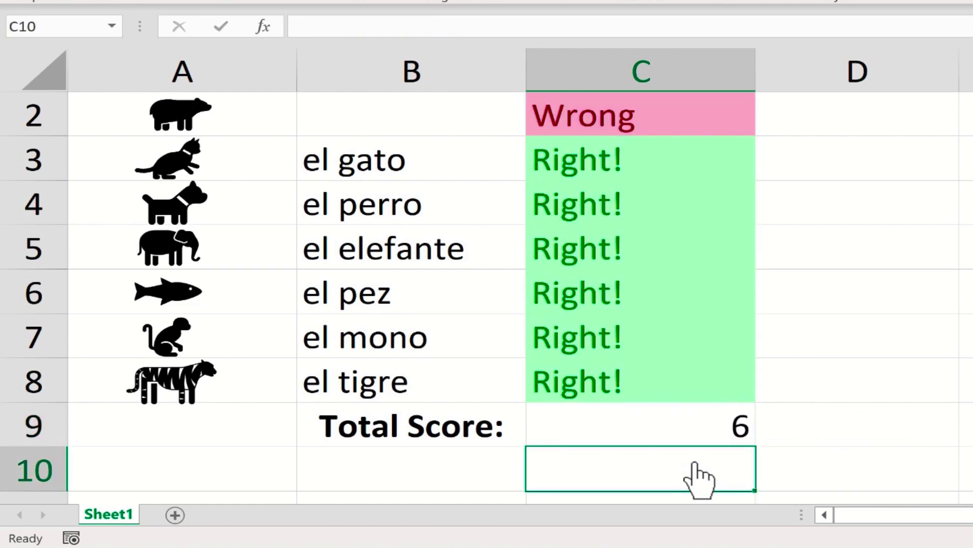
scroll(787, 411, up, 1)
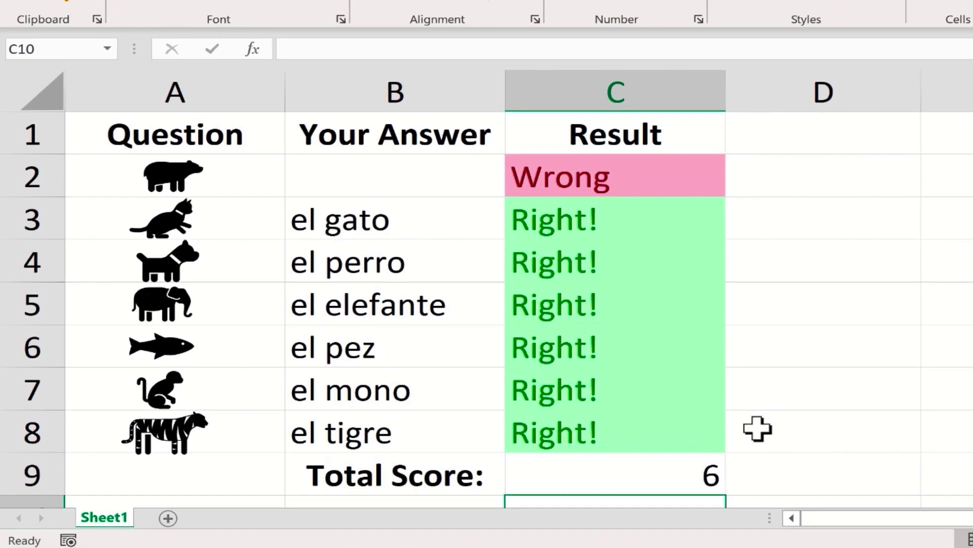
Change B8's answer to 'tigre' and check C8's formula now returning Wrong.
click(786, 376)
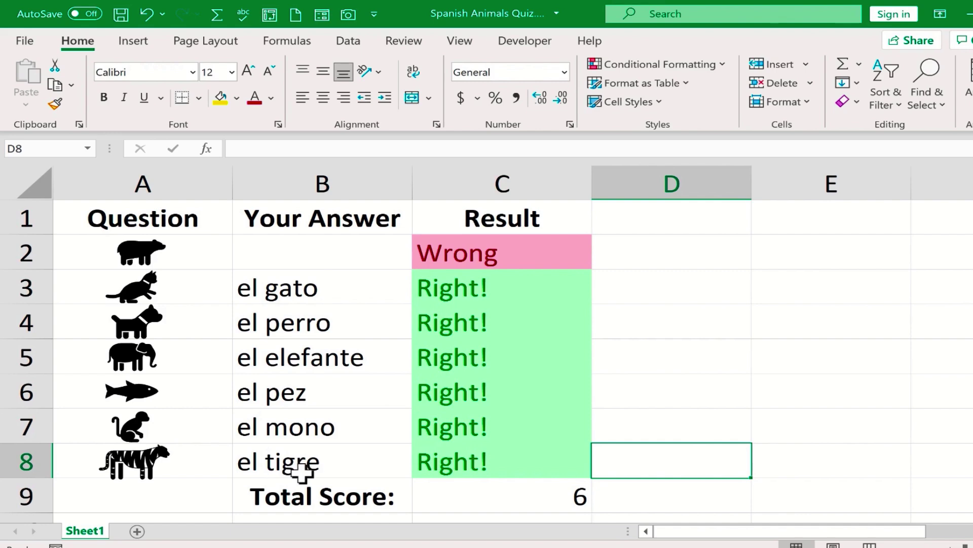
click(283, 461)
text(tigre)
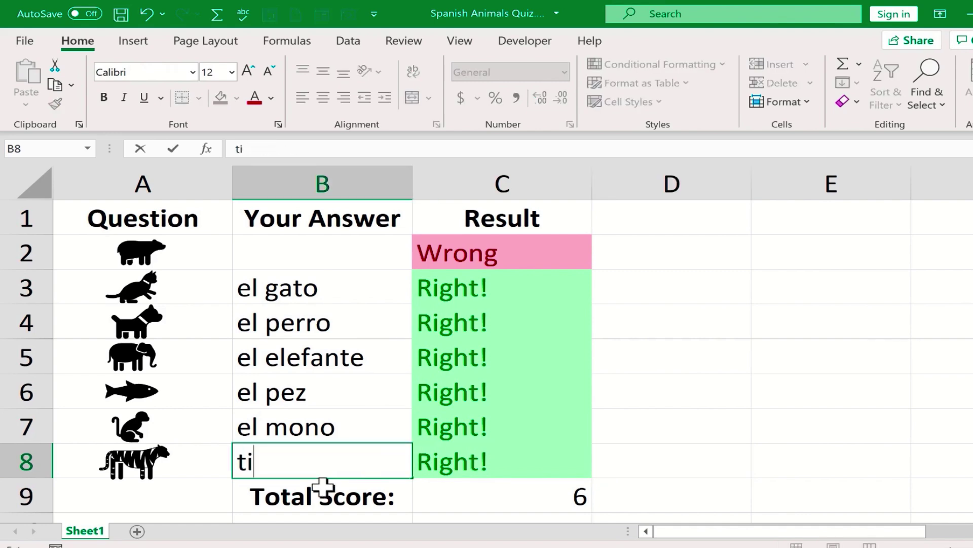
key(Return)
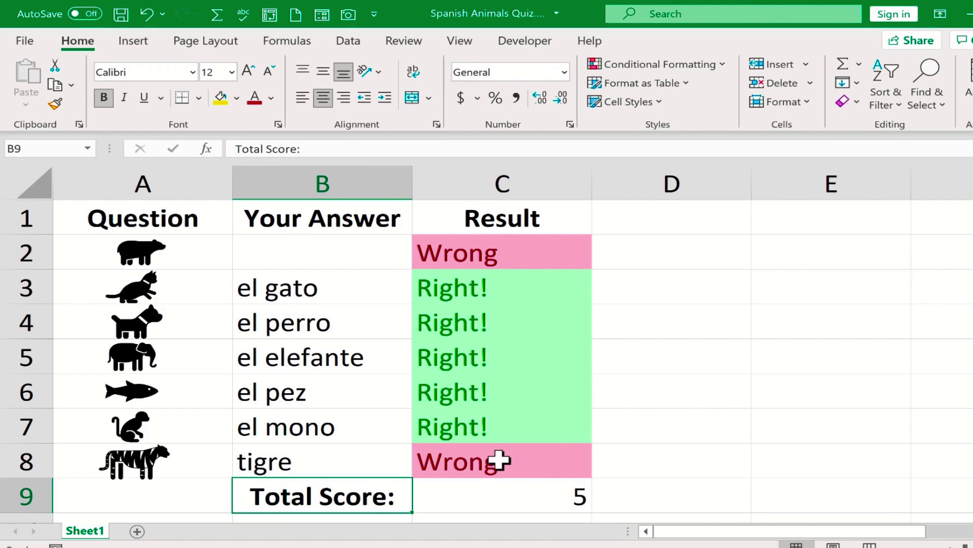
key(Up)
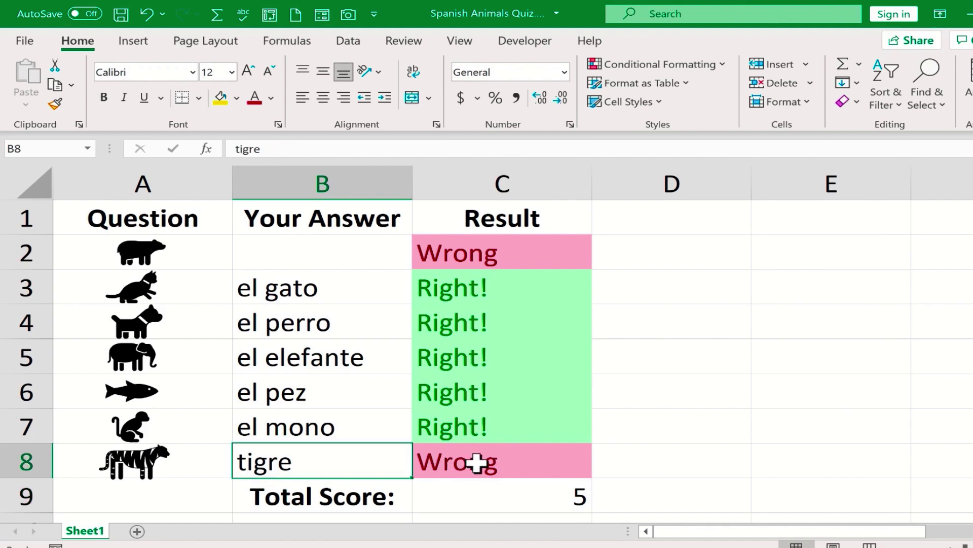
click(476, 462)
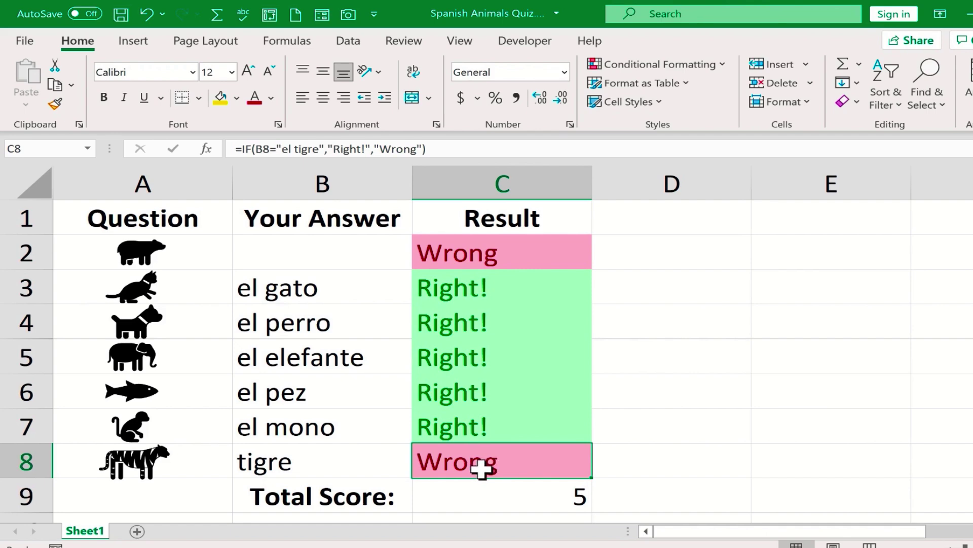
Rewrite C8's test as OR(B8="el tigre",B8="tigre") so either answer counts as Right!
click(260, 151)
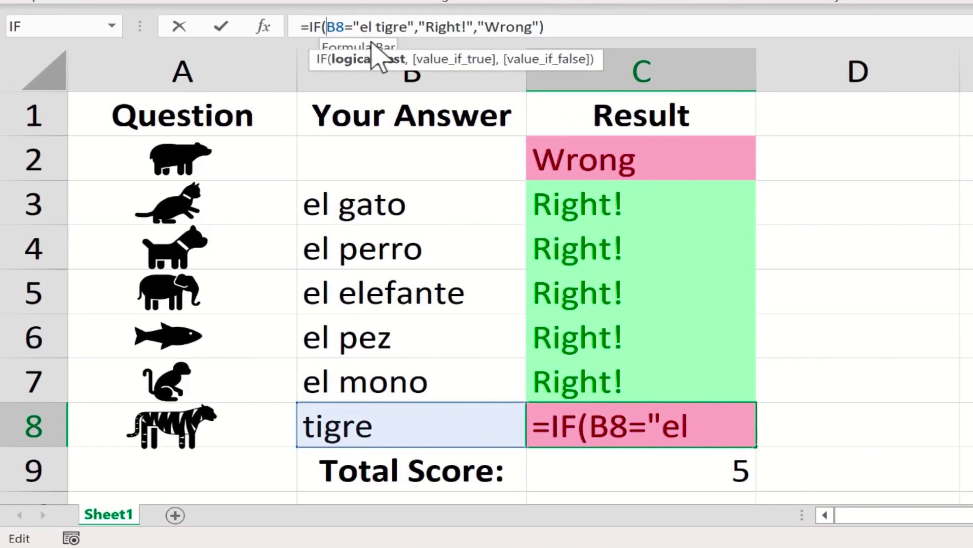
text(Or)
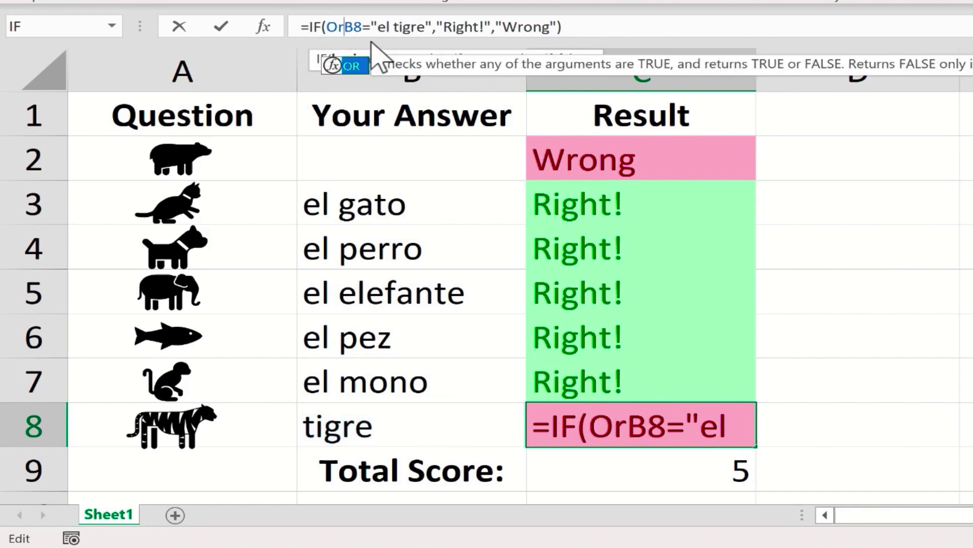
text(()
key(Right)
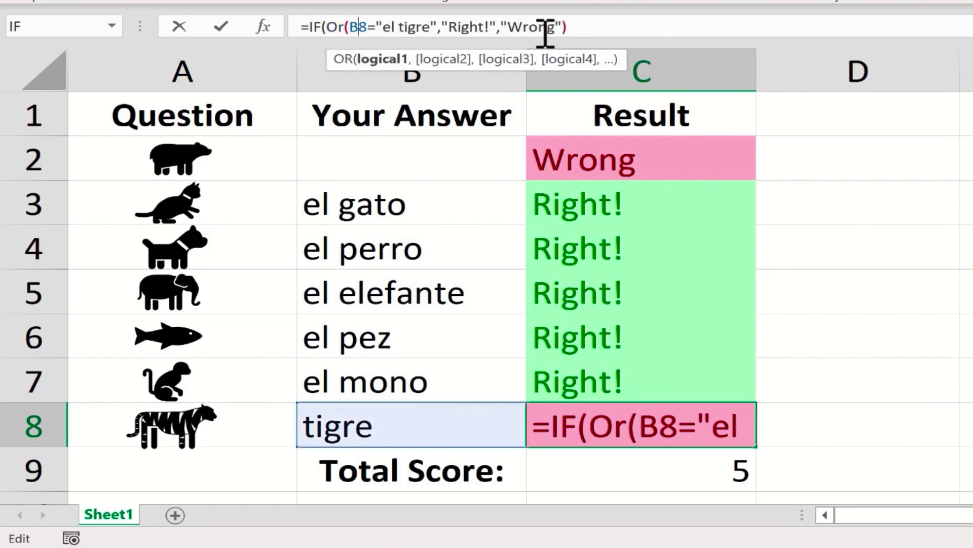
key(Right)
key(Right)
key(Right)
key(Right)
key(Right)
key(Right)
key(Right)
key(Right)
key(Right)
key(Right)
key(Right)
key(Right)
key(Right)
key(Right)
key(Right)
text(,)
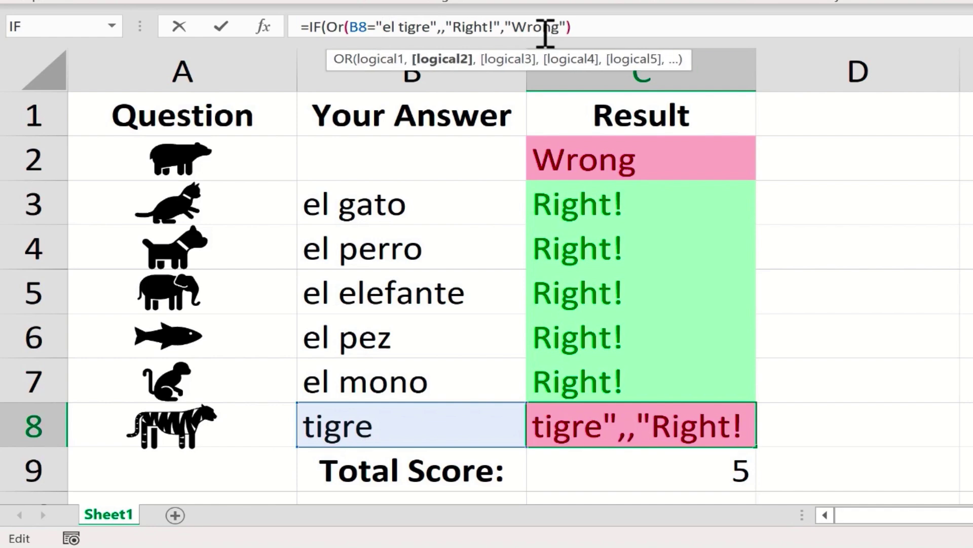
text(B8=)
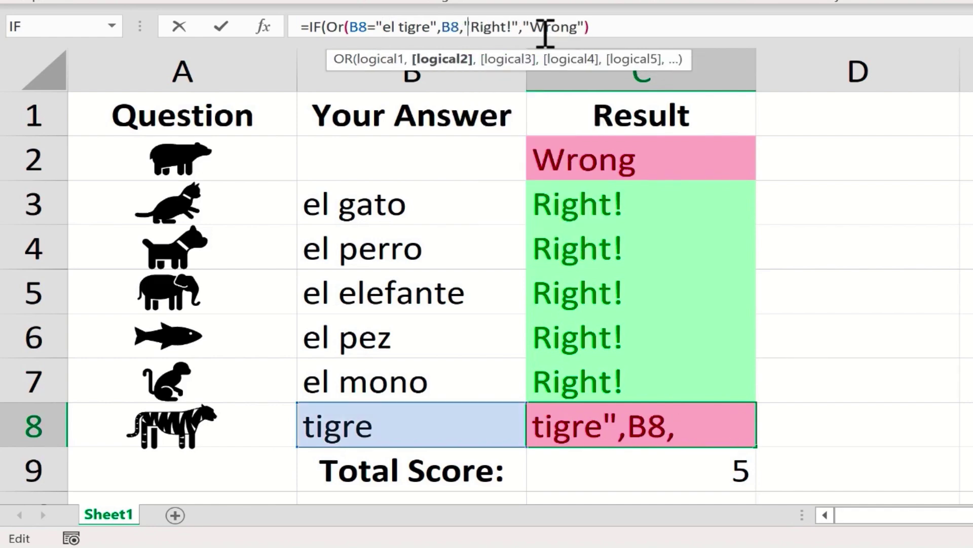
text(")
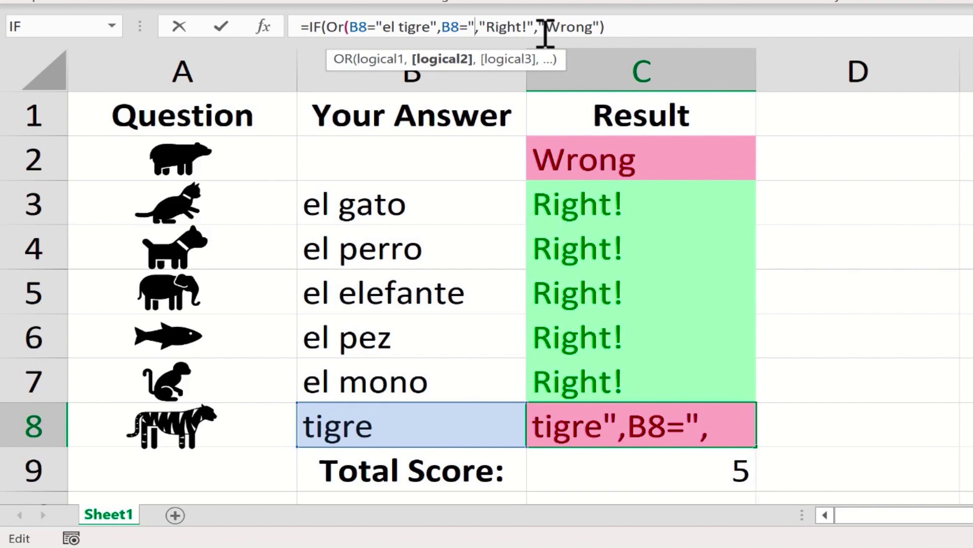
text(tigre)
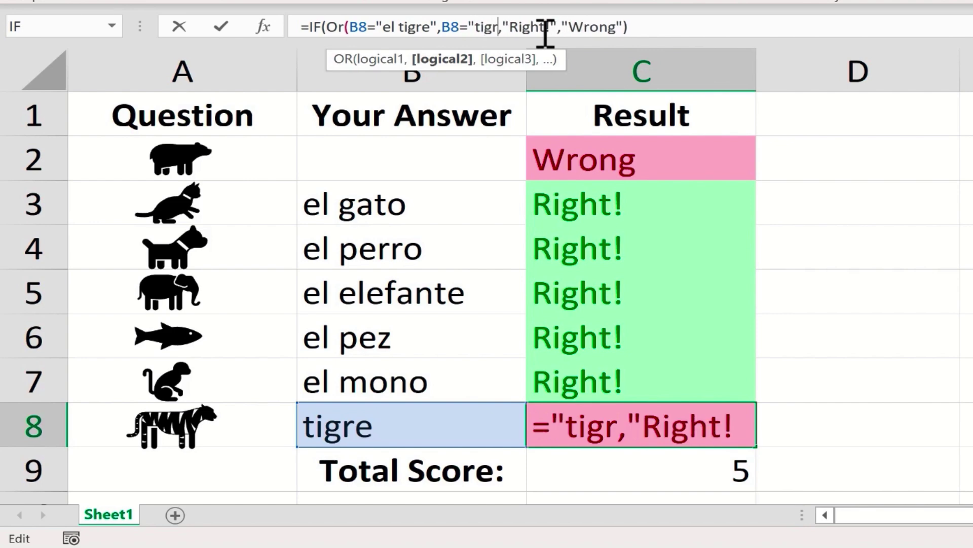
text(")
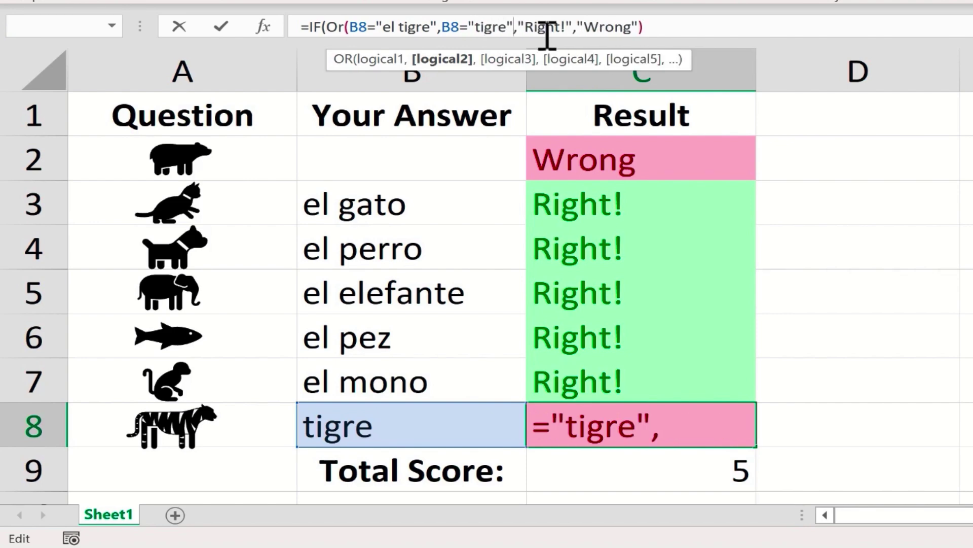
text())
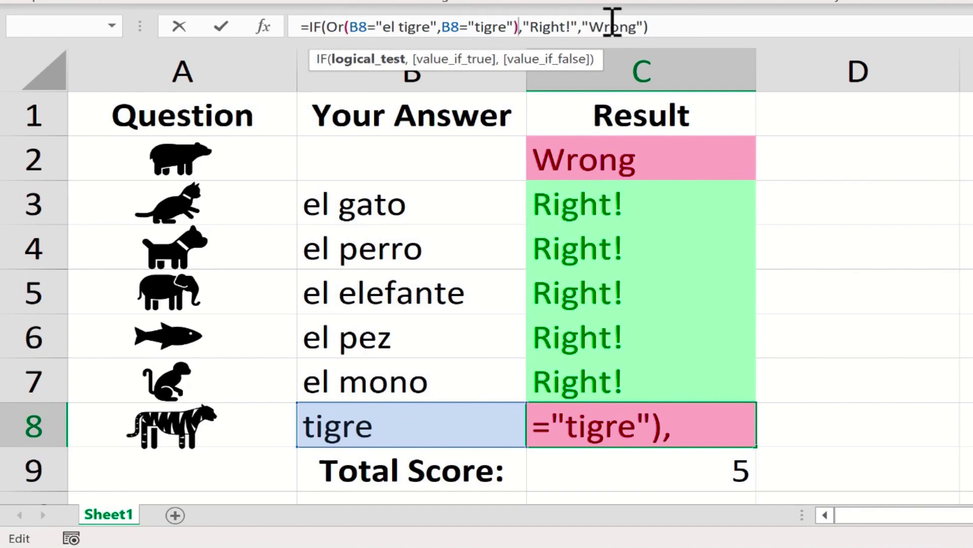
key(Return)
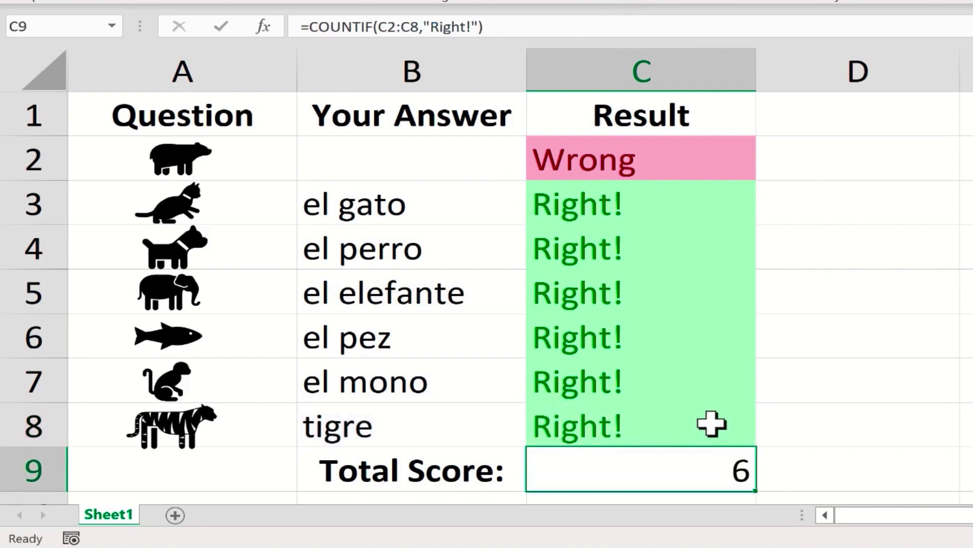
Change the tiger answer in B8 to the misspelled 'el tigro'.
click(407, 432)
text(el tigre)
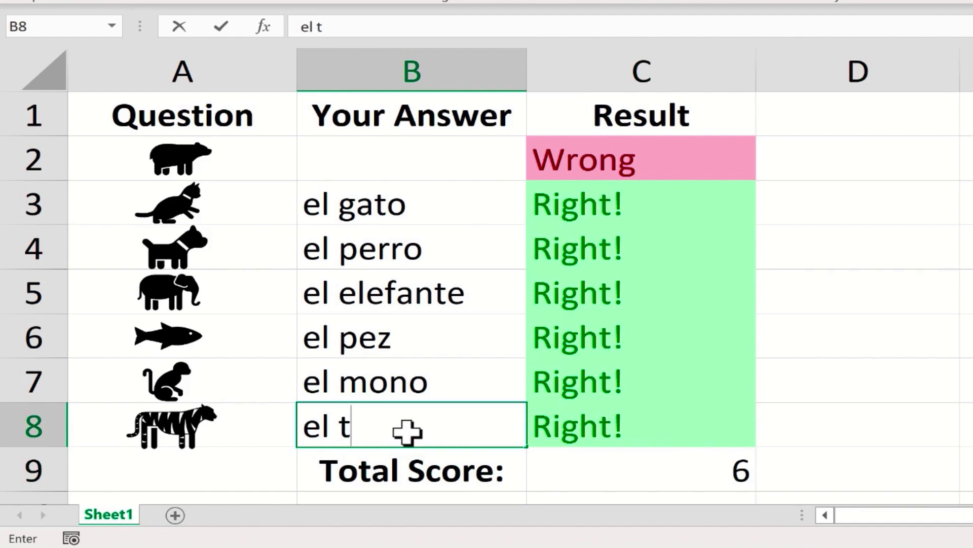
key(BackSpace)
key(BackSpace)
key(BackSpace)
text(gro)
key(Return)
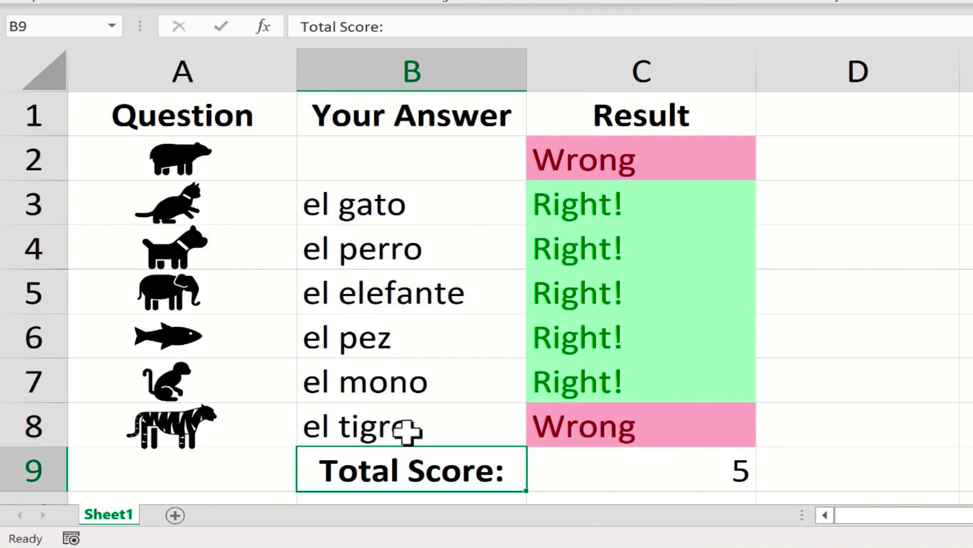
Inspect C8's OR formula without changing it.
click(658, 436)
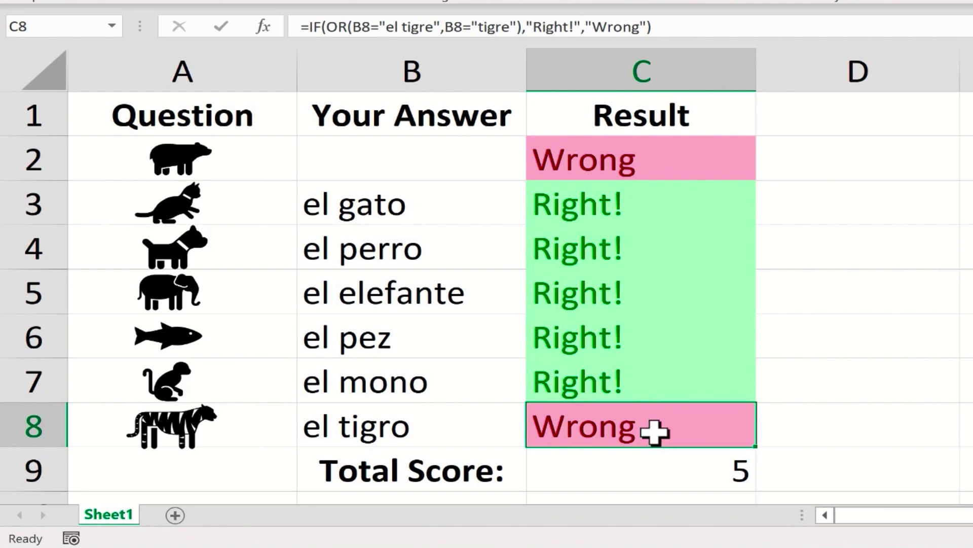
double_click(332, 27)
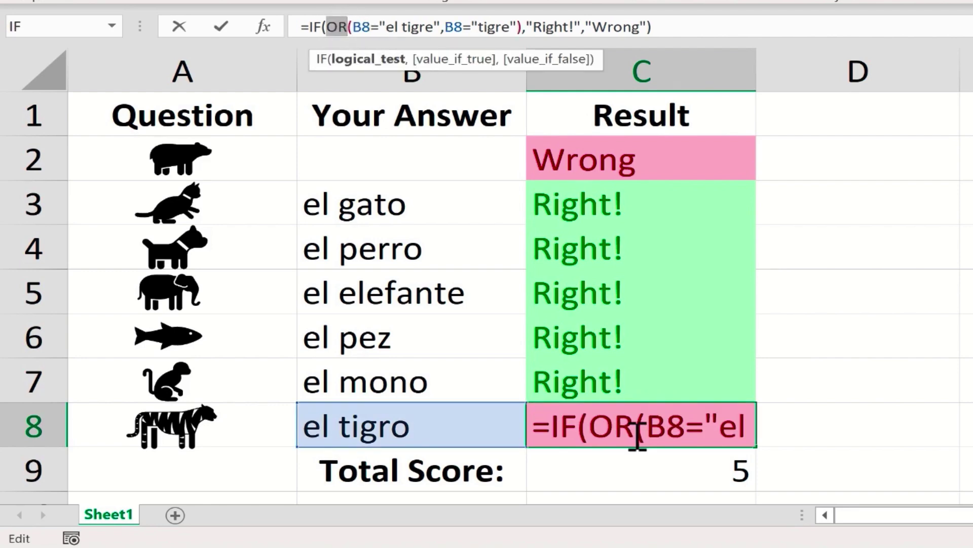
key(Escape)
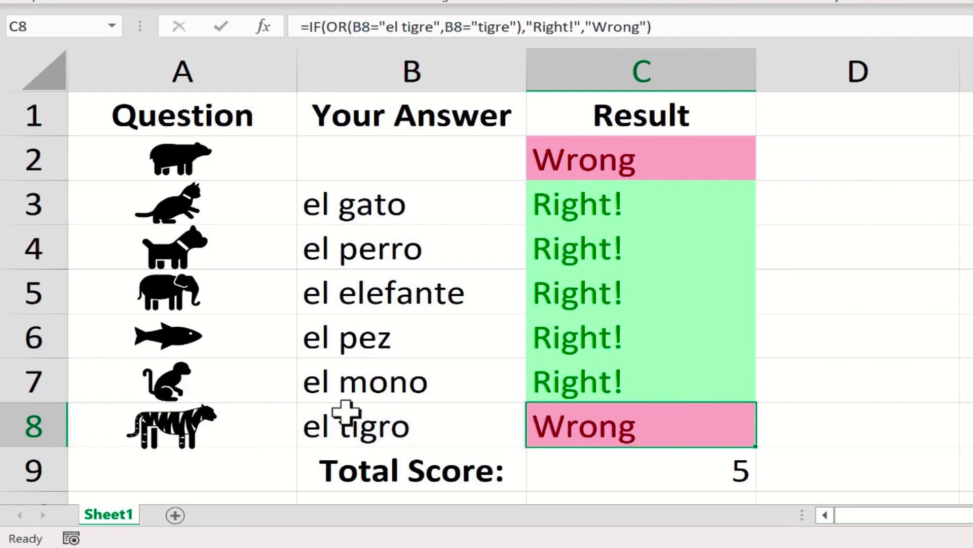